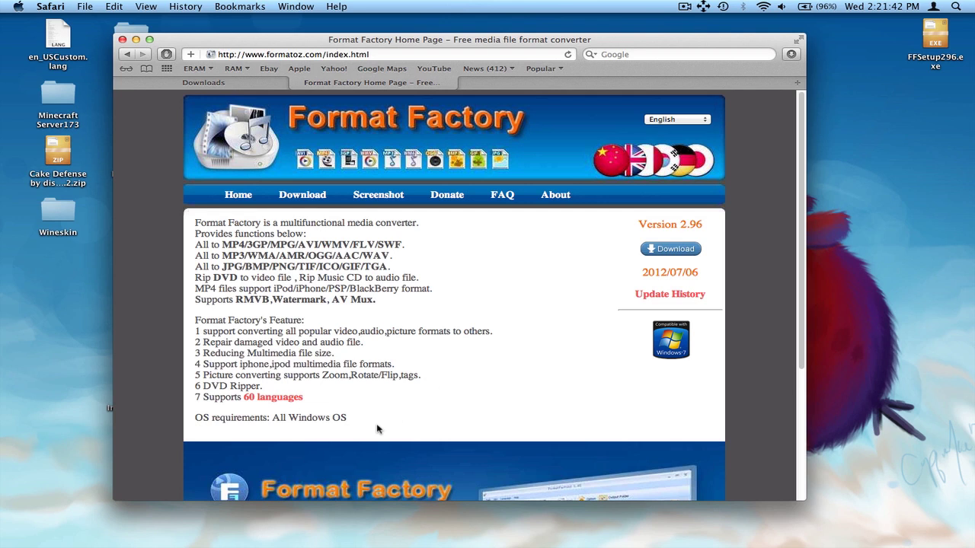
- Highlight and clear the Windows-only OS requirements line and part of the feature list
{"action": "left_click_drag", "start_coordinate": [350, 419], "coordinate": [236, 418]}
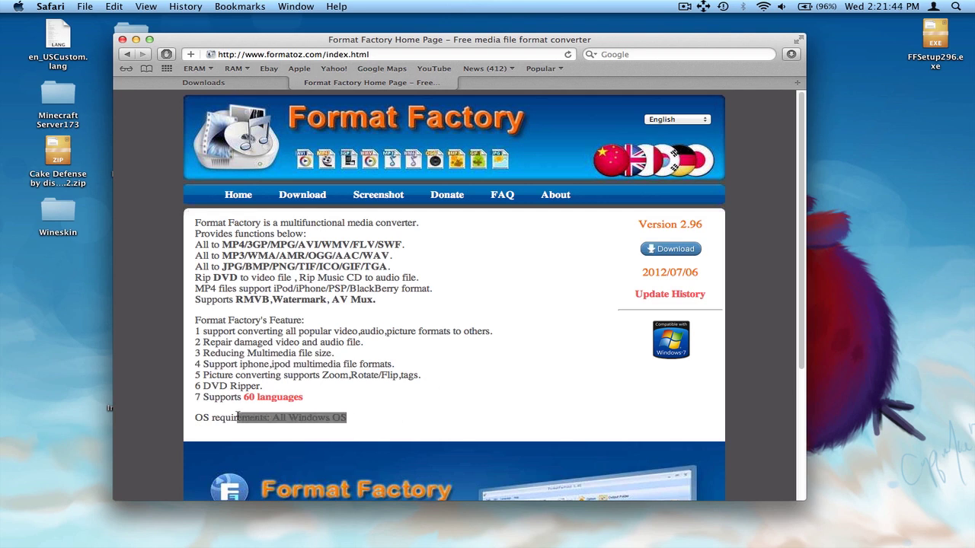
{"action": "left_click", "coordinate": [395, 426]}
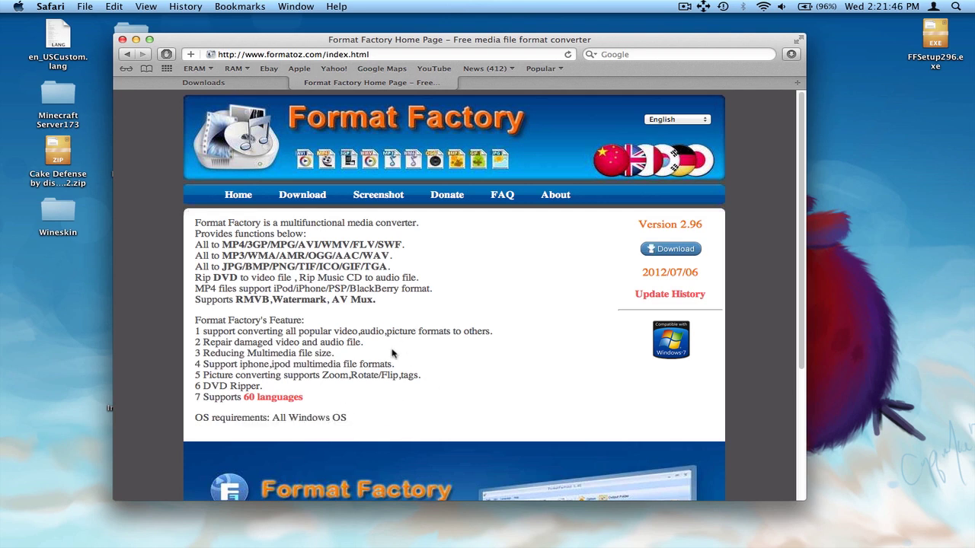
{"action": "left_click_drag", "start_coordinate": [399, 264], "coordinate": [290, 324]}
{"action": "left_click", "coordinate": [336, 317]}
- Download FFSetup296.exe through the main site's CNET link, then go to the Wineskin downloads page
{"action": "left_click", "coordinate": [302, 197]}
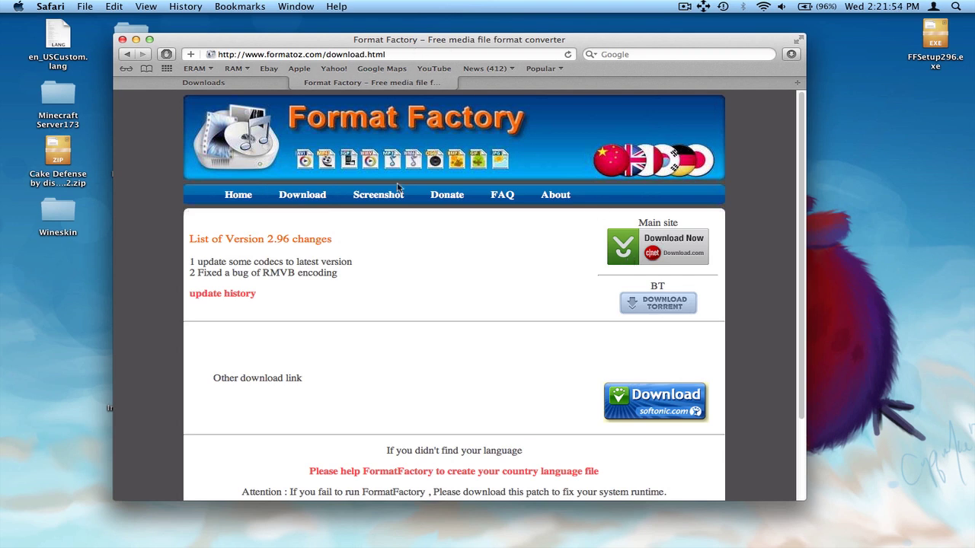
{"action": "left_click", "coordinate": [649, 249]}
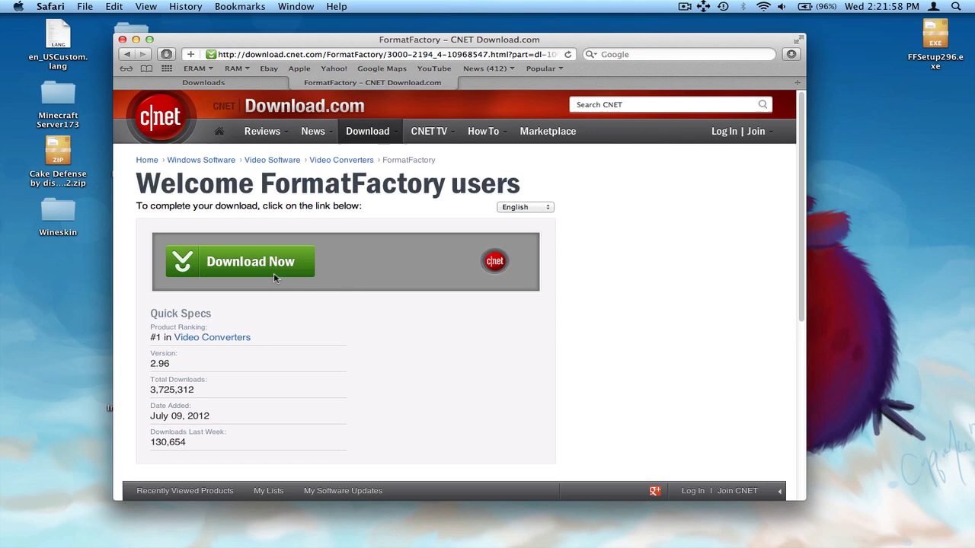
{"action": "left_click", "coordinate": [231, 267]}
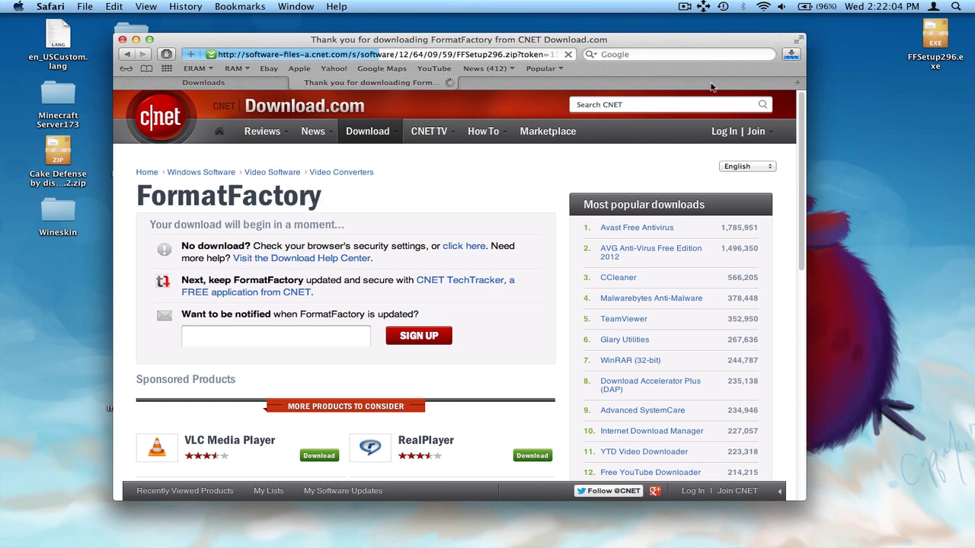
{"action": "left_click", "coordinate": [244, 83]}
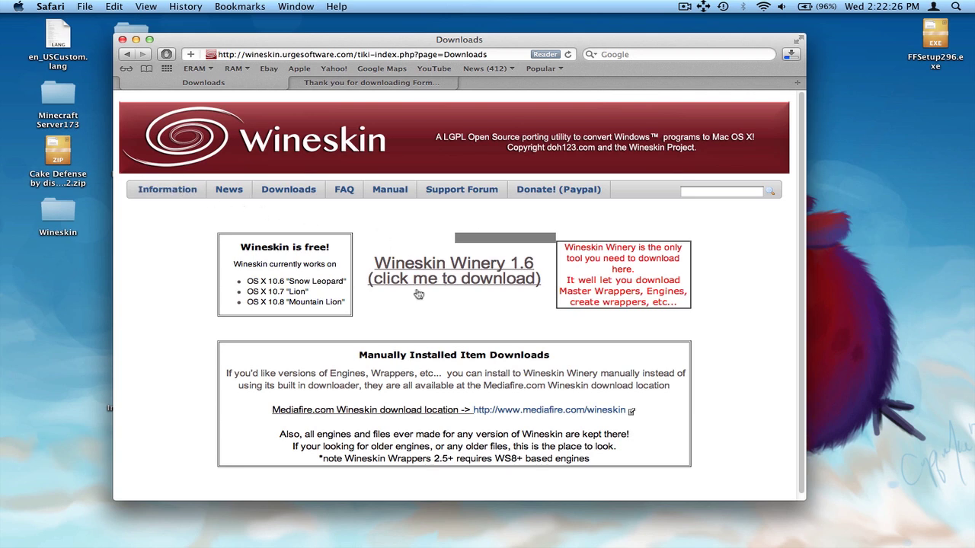
- Start the Wineskin Winery 1.6 download and check progress in the Downloads list
{"action": "left_click", "coordinate": [478, 276]}
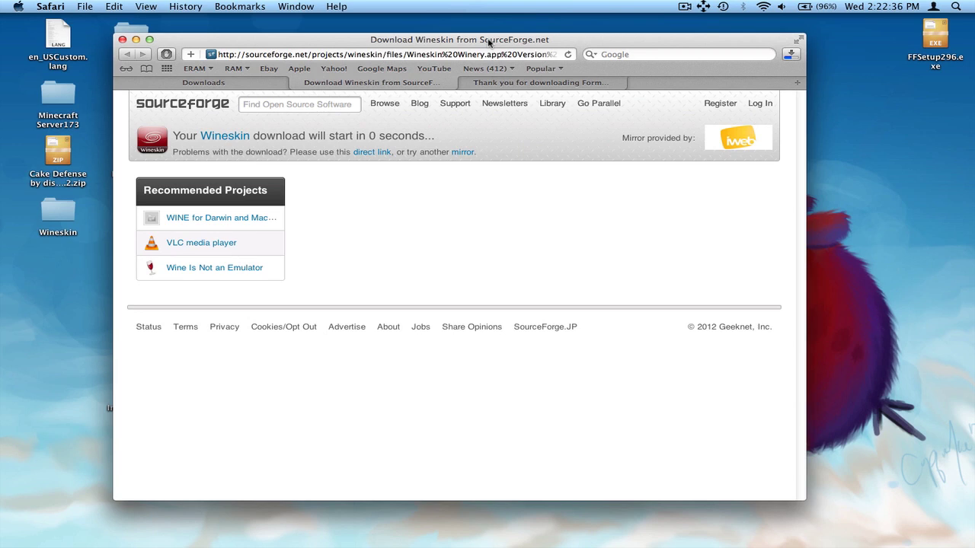
{"action": "left_click", "coordinate": [790, 54]}
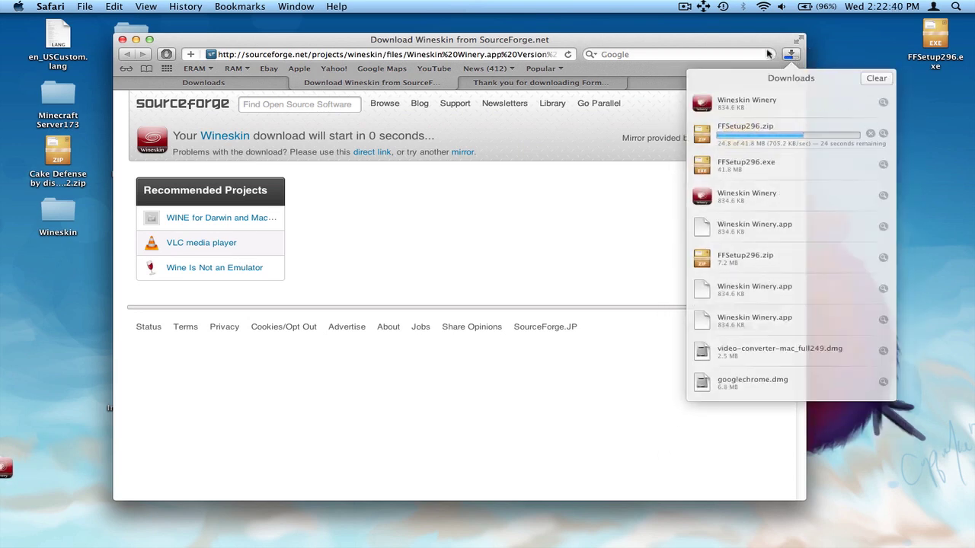
{"action": "left_click", "coordinate": [696, 31]}
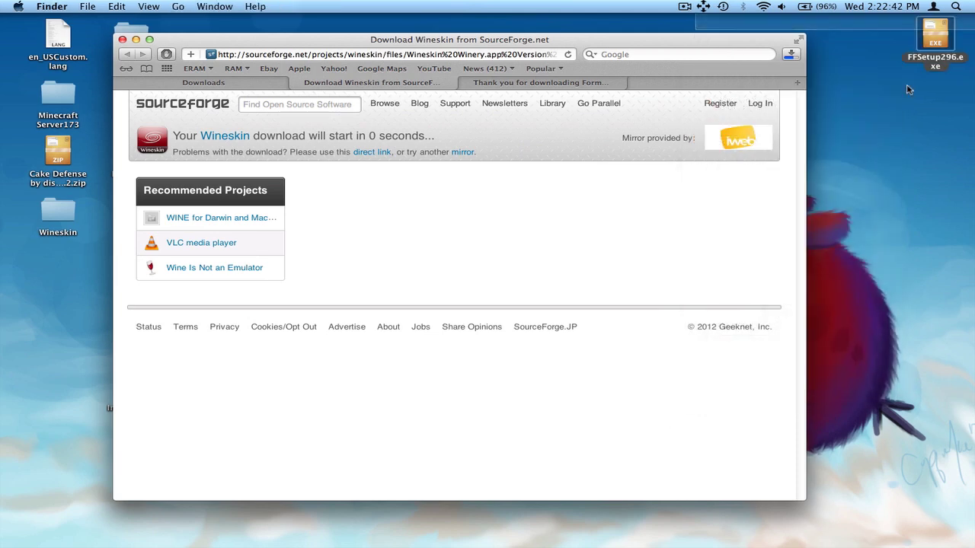
- Hide Safari and show the recently downloaded files in the Dock's Downloads stack
{"action": "left_click", "coordinate": [589, 42]}
{"action": "key", "text": "super+w"}
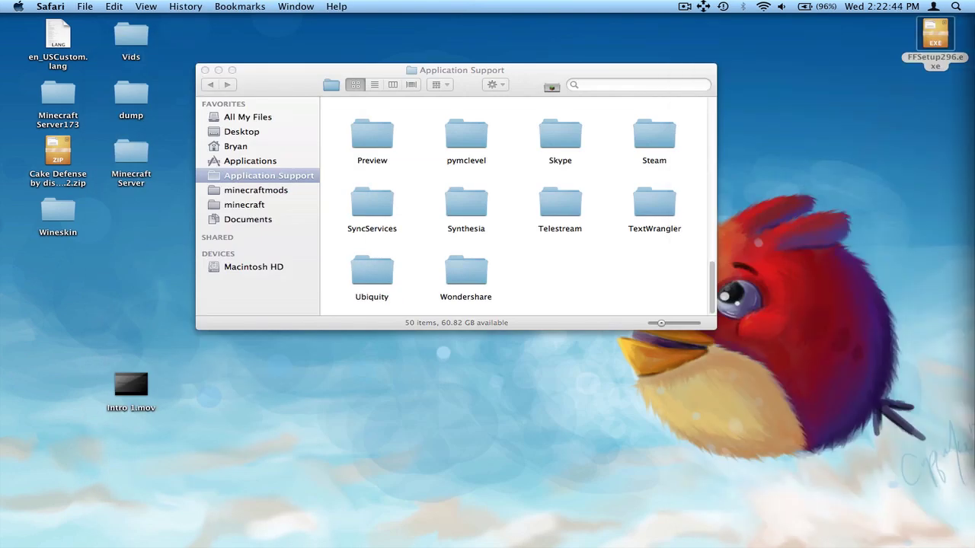
{"action": "mouse_move", "coordinate": [2, 327]}
{"action": "left_click", "coordinate": [20, 467]}
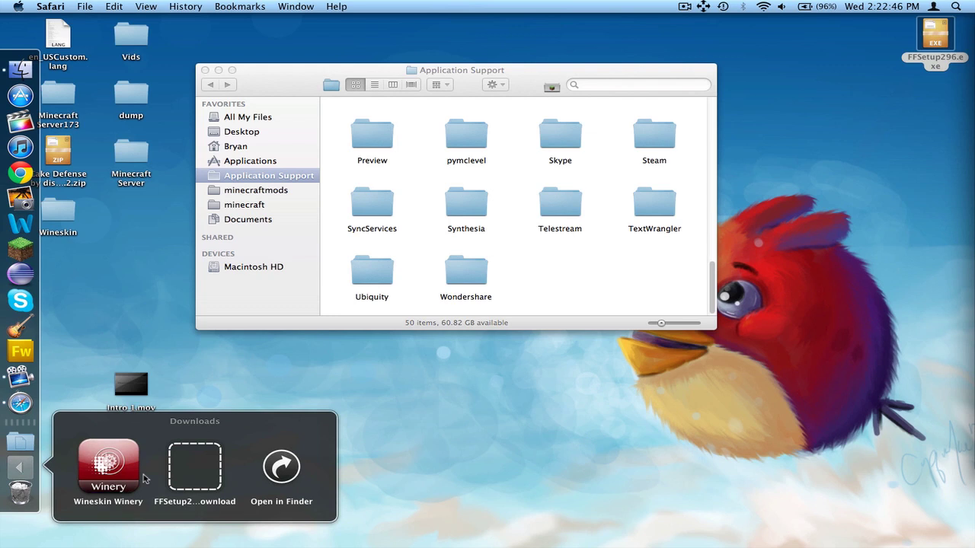
- Move Wineskin Winery into Applications, replacing the older copy, and launch it
{"action": "left_click_drag", "start_coordinate": [97, 466], "coordinate": [283, 162]}
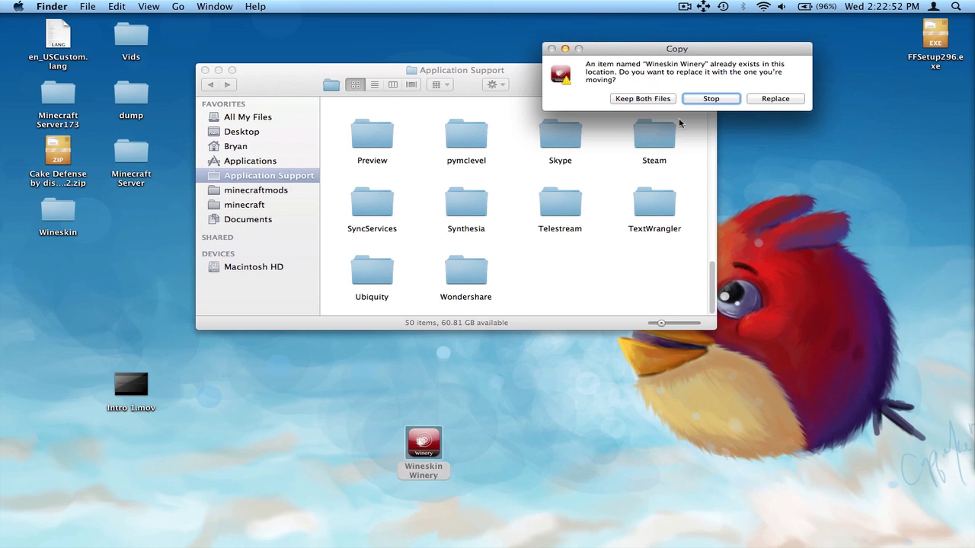
{"action": "left_click", "coordinate": [788, 99]}
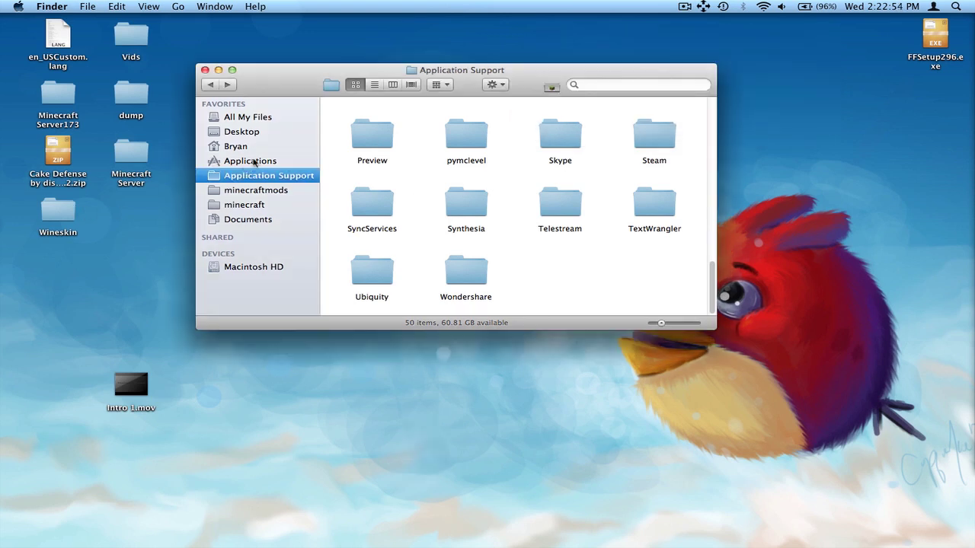
{"action": "left_click", "coordinate": [251, 161]}
{"action": "double_click", "coordinate": [556, 270]}
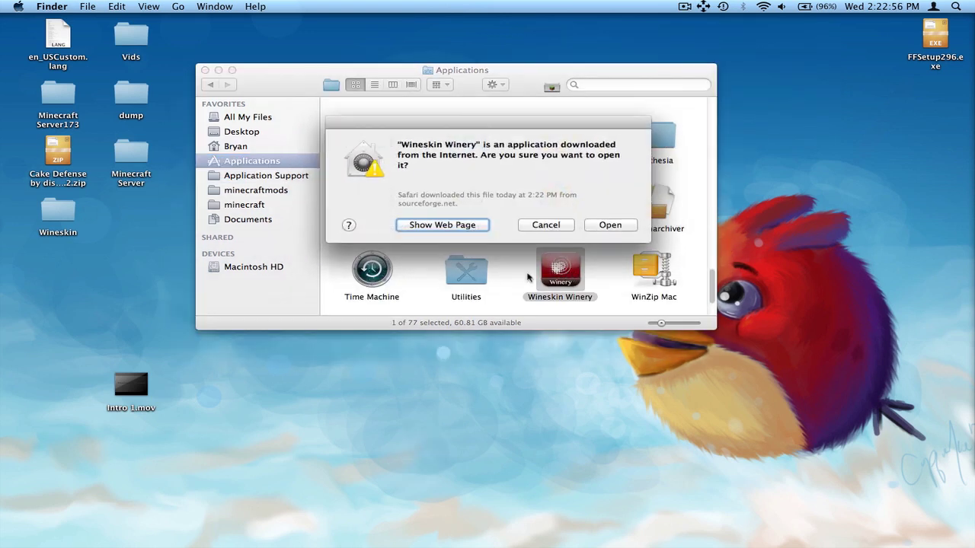
- Confirm opening the downloaded app, then add an engine with WS9Wine1.5.8 selected
{"action": "left_click", "coordinate": [602, 226]}
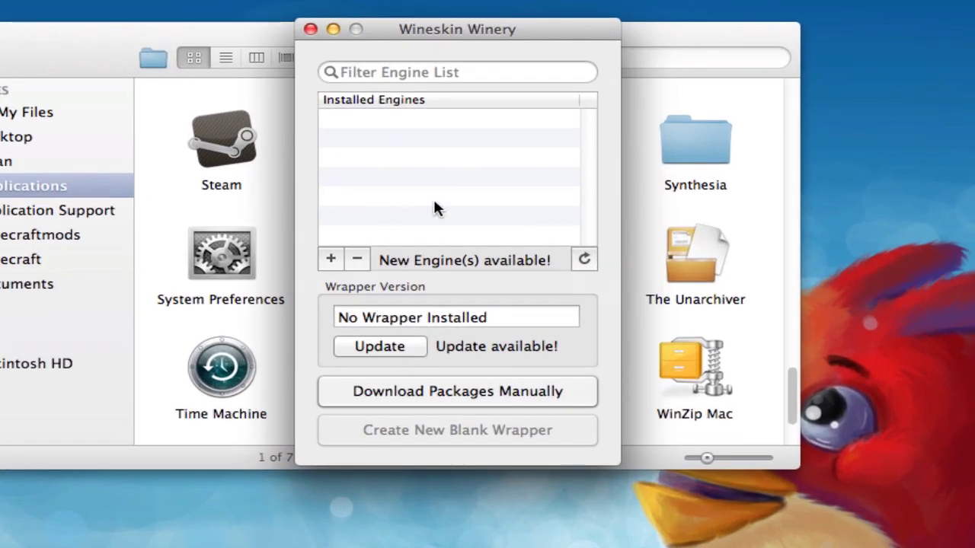
{"action": "left_click", "coordinate": [331, 261]}
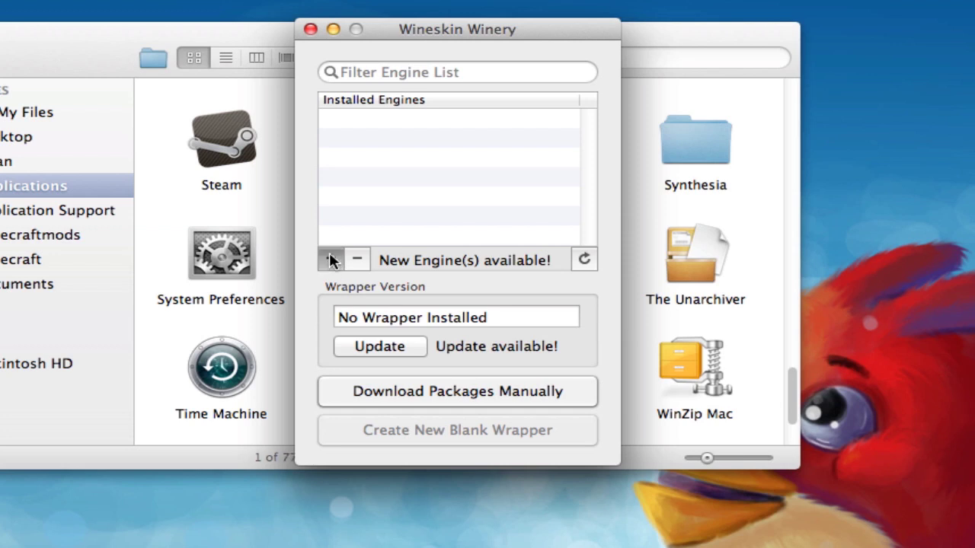
{"action": "left_click", "coordinate": [352, 291]}
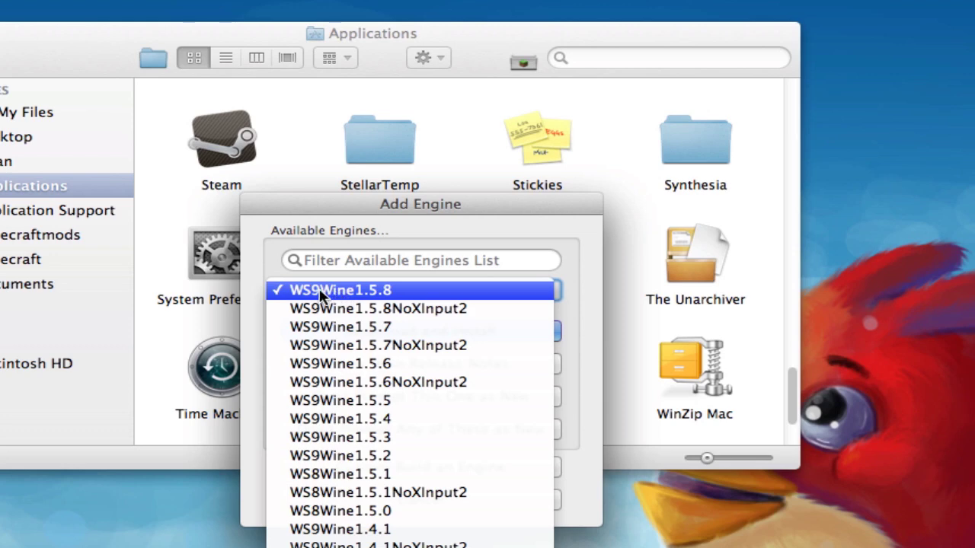
{"action": "left_click", "coordinate": [329, 309]}
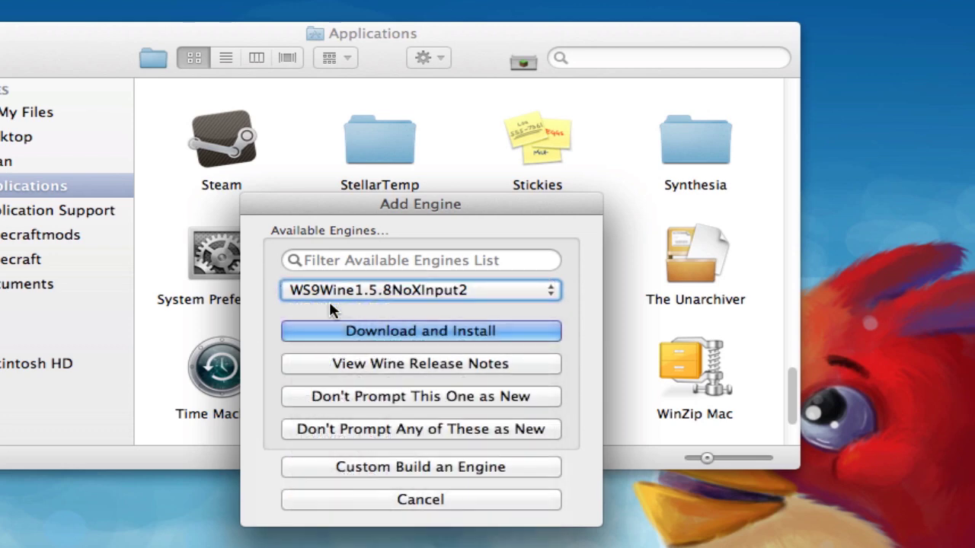
{"action": "left_click", "coordinate": [331, 290]}
{"action": "left_click", "coordinate": [340, 272]}
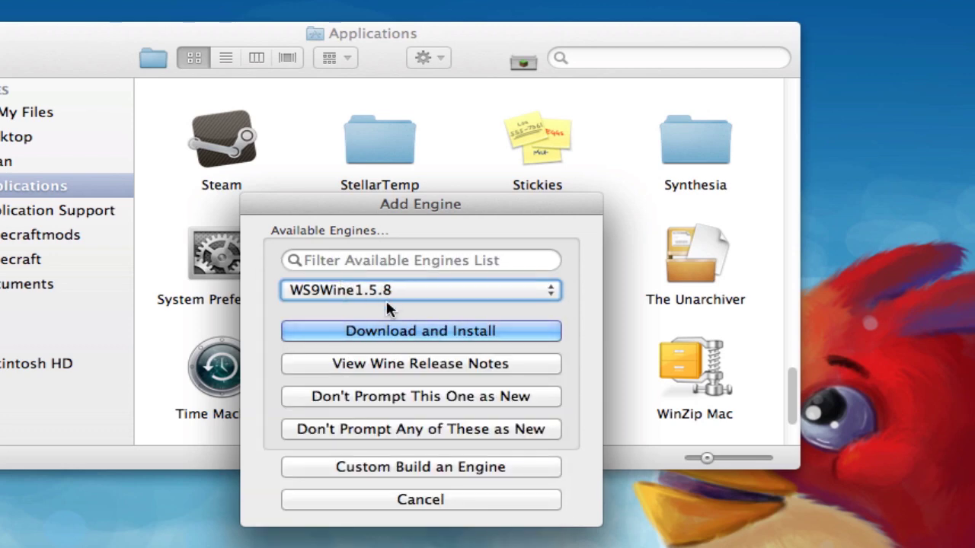
- Download and install the WS9Wine1.5.8 engine, then update the wrapper to Wineskin-2.5.5
{"action": "left_click", "coordinate": [367, 332]}
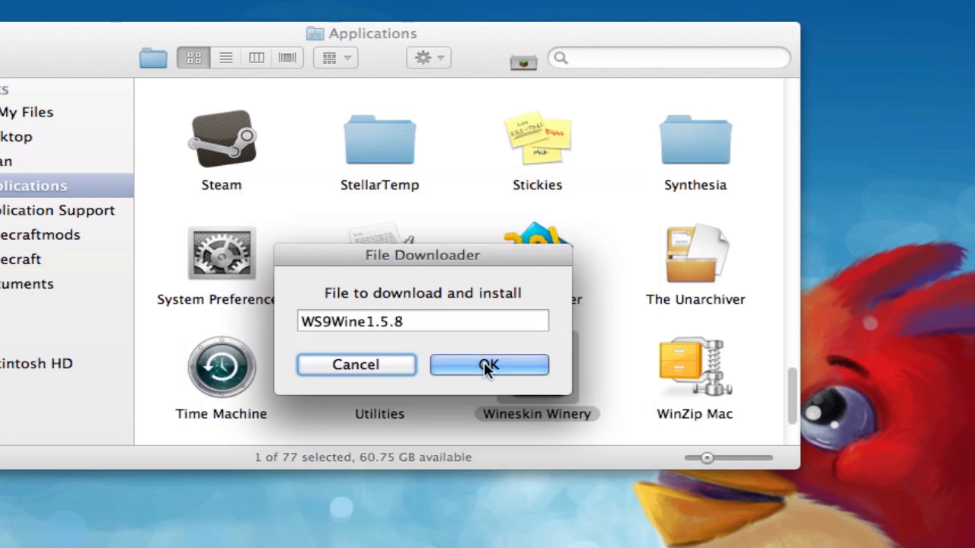
{"action": "left_click", "coordinate": [484, 363]}
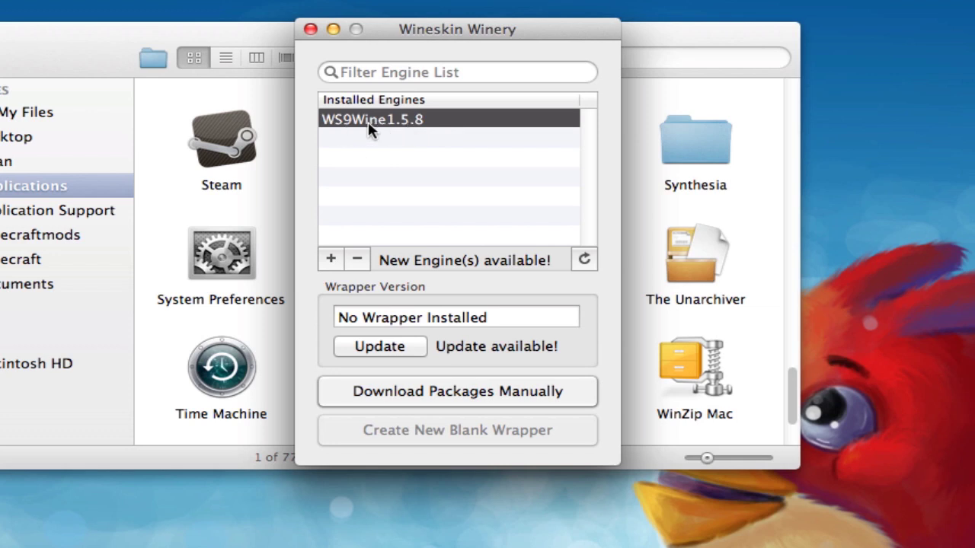
{"action": "left_click", "coordinate": [361, 348]}
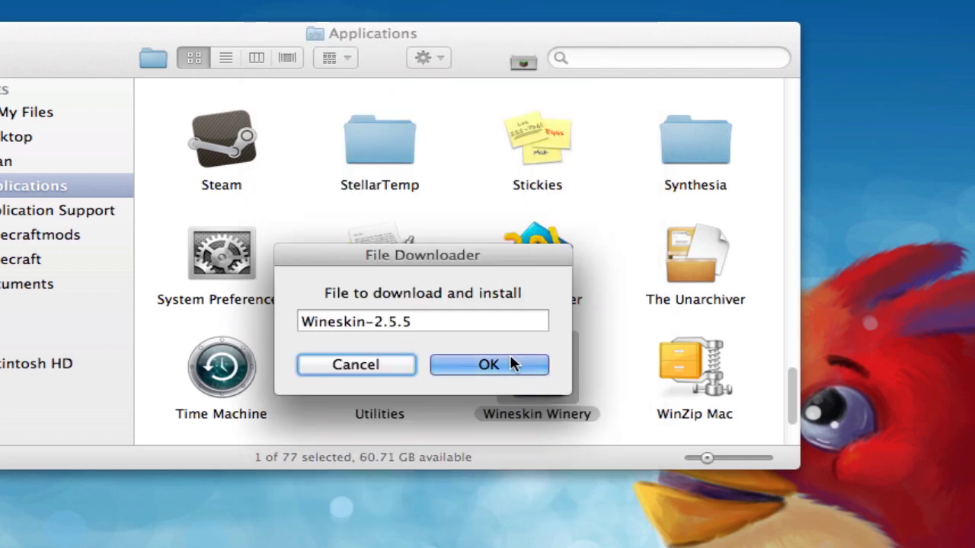
{"action": "left_click", "coordinate": [506, 362]}
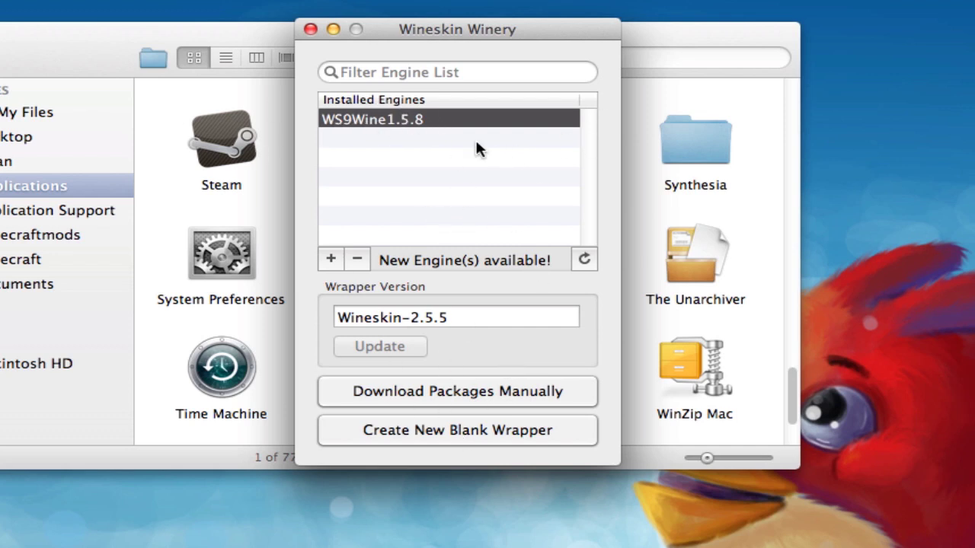
- Create a new blank wrapper named 'FormatFactory'
{"action": "left_click", "coordinate": [428, 428]}
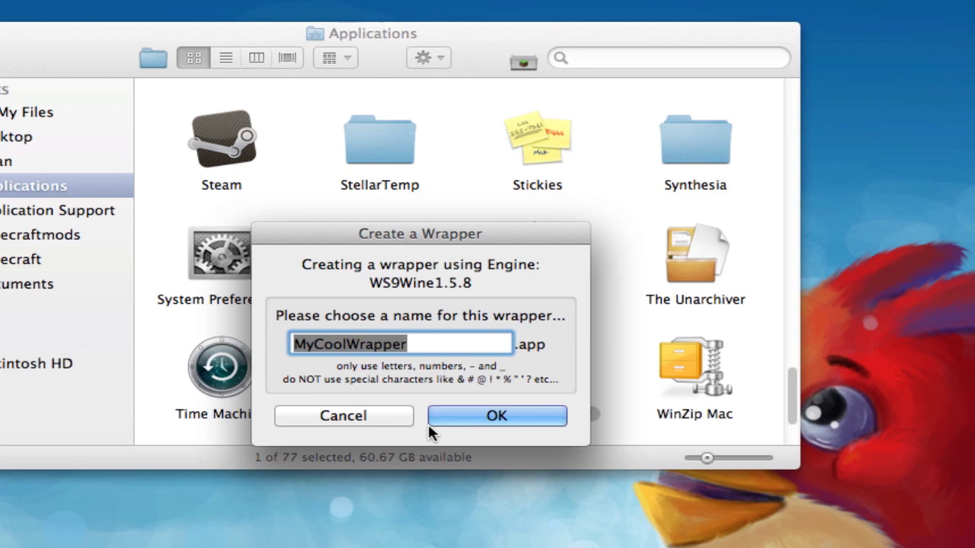
{"action": "type", "text": "FormatFa"}
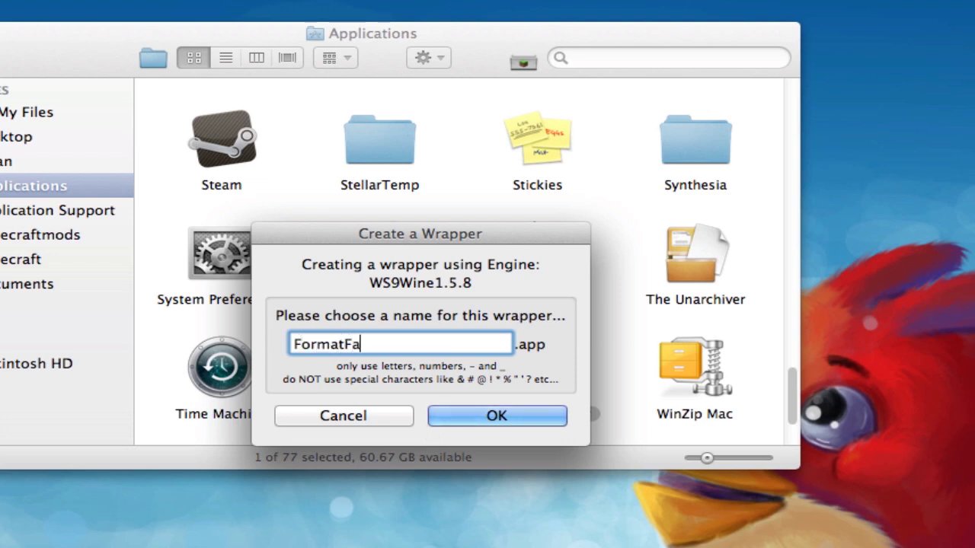
{"action": "type", "text": "ctor"}
{"action": "key", "text": "BackSpace"}
{"action": "key", "text": "BackSpace"}
{"action": "type", "text": "ory"}
{"action": "key", "text": "Return"}
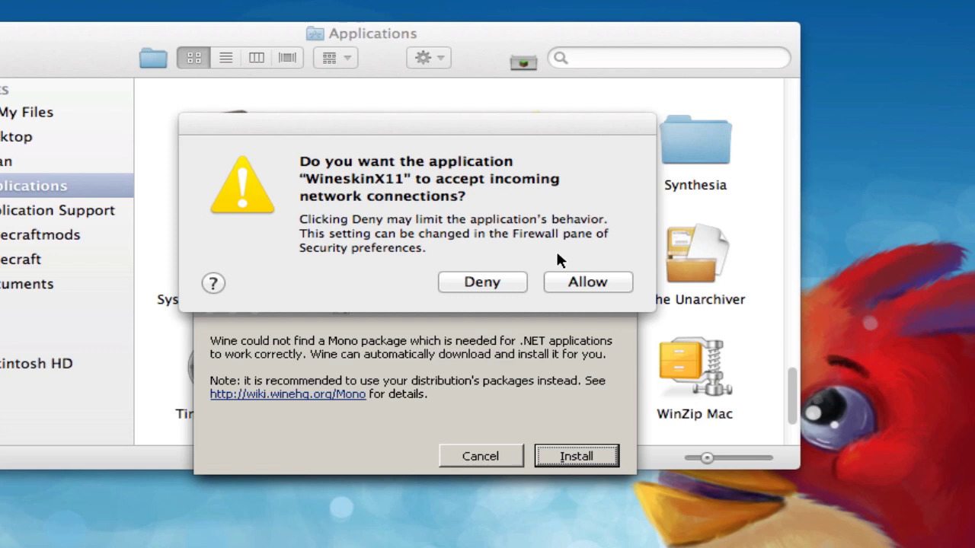
- Allow WineskinX11 network connections and install the Wine Mono and Wine Gecko packages
{"action": "left_click", "coordinate": [572, 284]}
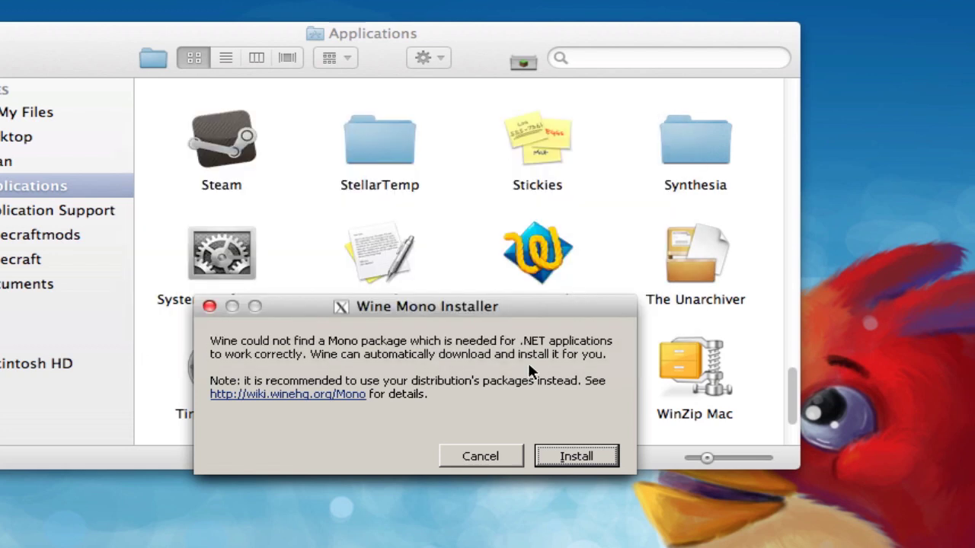
{"action": "left_click", "coordinate": [579, 456]}
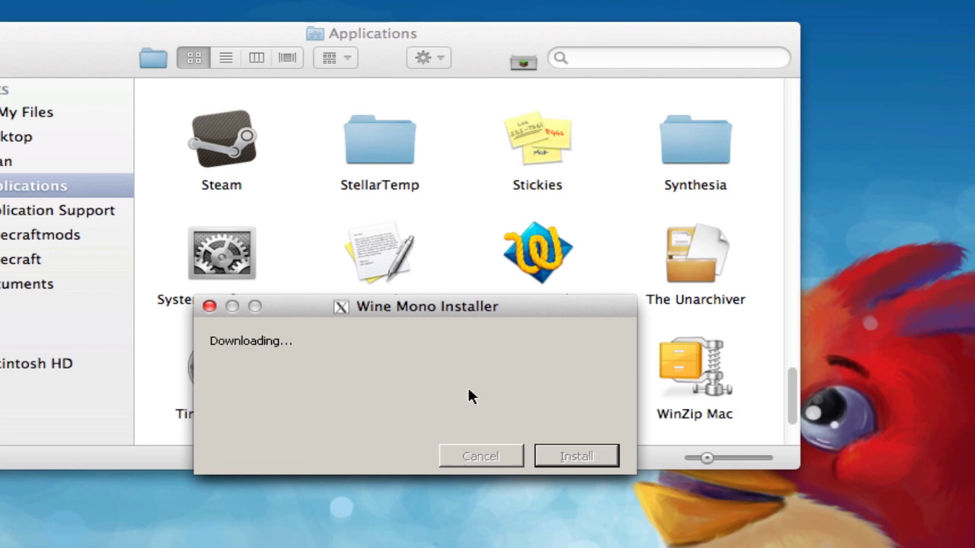
{"action": "left_click_drag", "start_coordinate": [448, 303], "coordinate": [399, 196]}
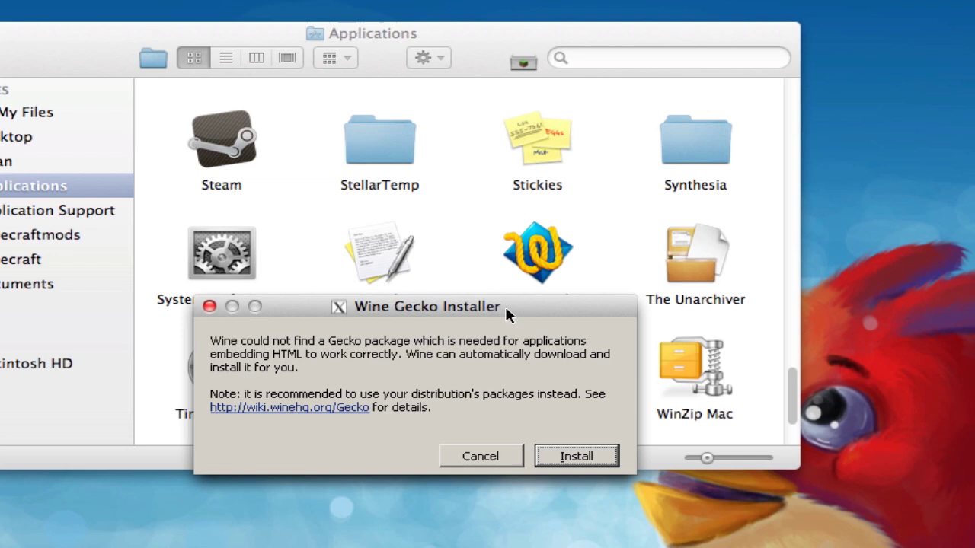
{"action": "left_click", "coordinate": [457, 372]}
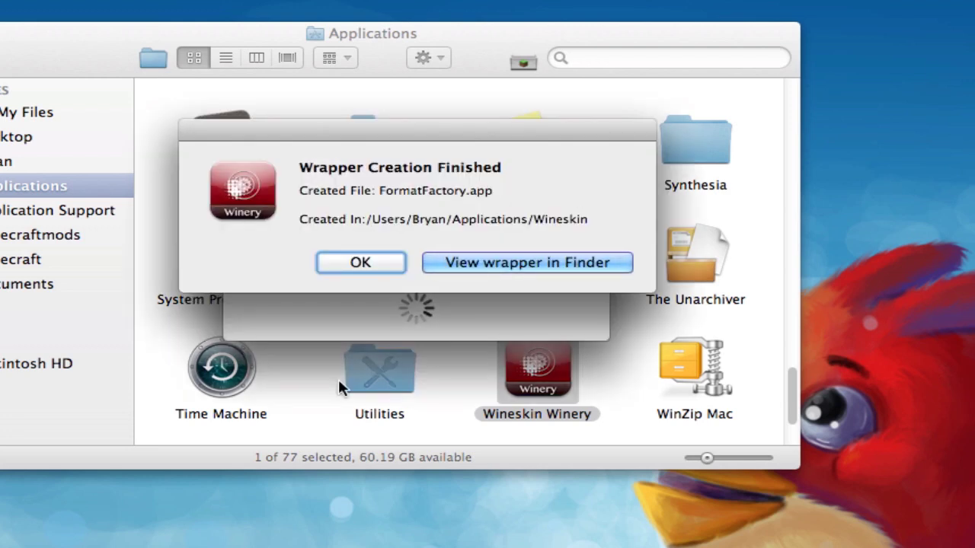
- Launch the FormatFactory wrapper from the Wineskin folder in Finder and quit Wineskin Winery
{"action": "left_click", "coordinate": [474, 263]}
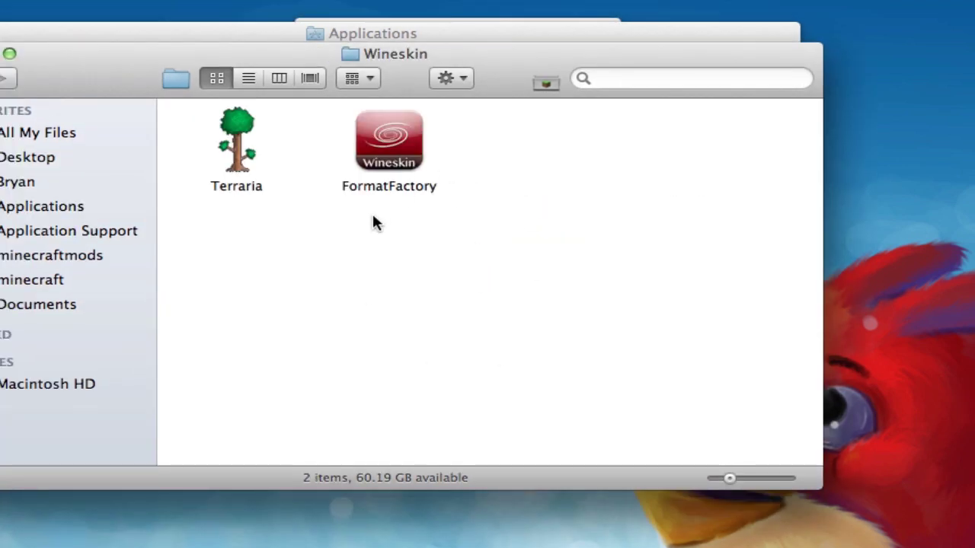
{"action": "left_click_drag", "start_coordinate": [236, 149], "coordinate": [211, 204]}
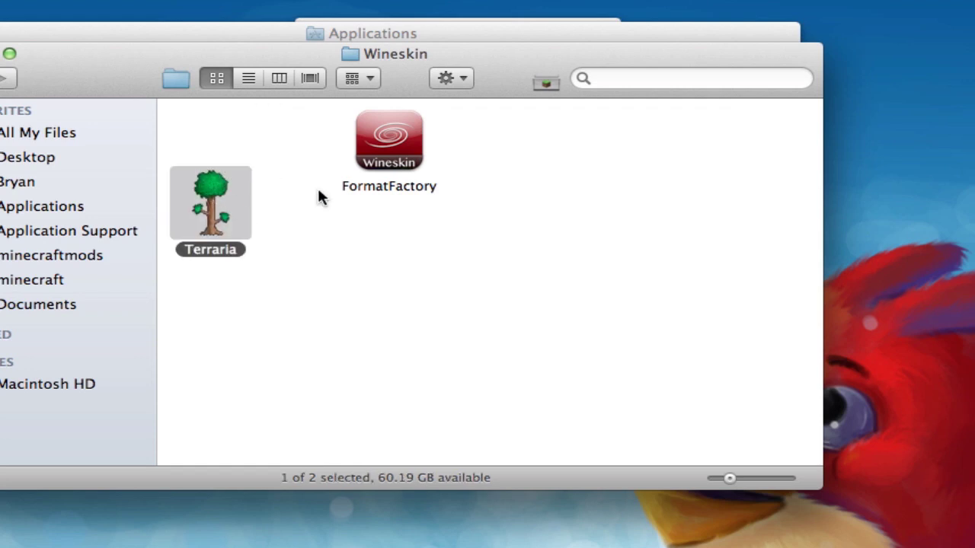
{"action": "left_click", "coordinate": [318, 197]}
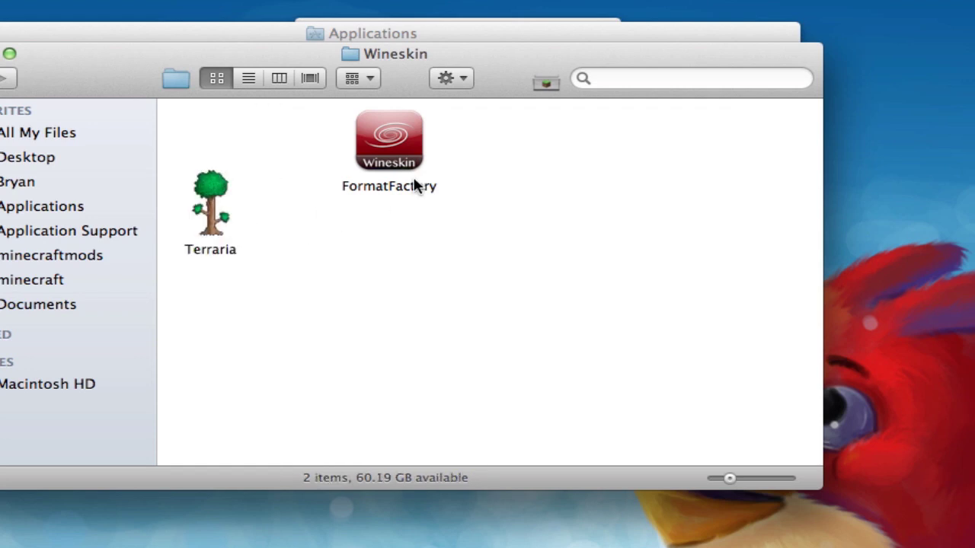
{"action": "double_click", "coordinate": [374, 169]}
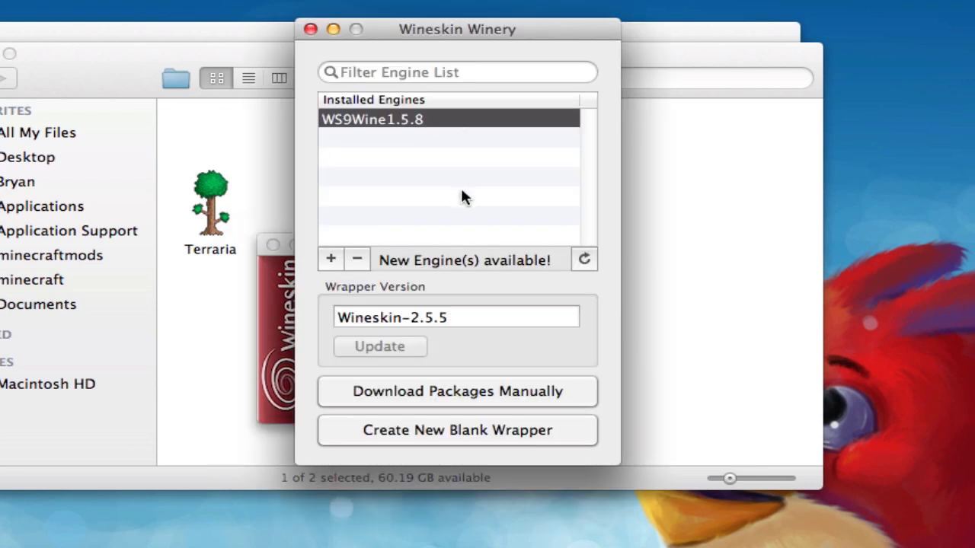
{"action": "key", "text": "super+q"}
{"action": "left_click_drag", "start_coordinate": [413, 254], "coordinate": [443, 237]}
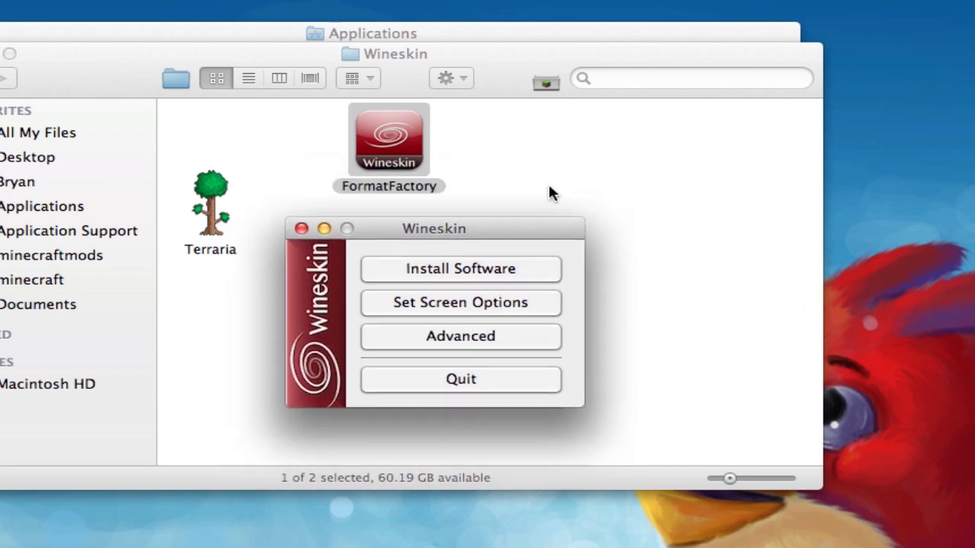
- Place the FFSetup296.exe installer on the desktop
{"action": "key", "text": "super+q"}
{"action": "left_click", "coordinate": [549, 189]}
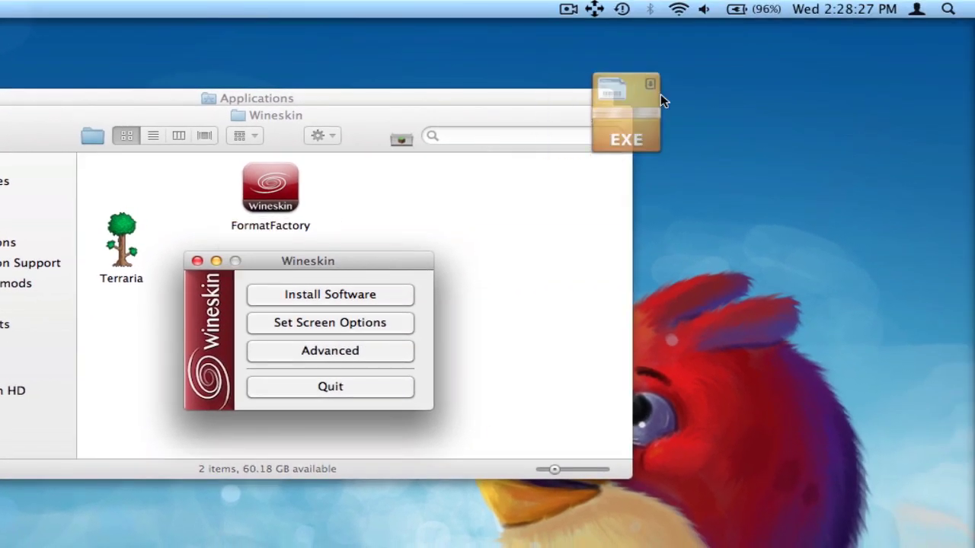
{"action": "left_click_drag", "start_coordinate": [663, 98], "coordinate": [918, 79]}
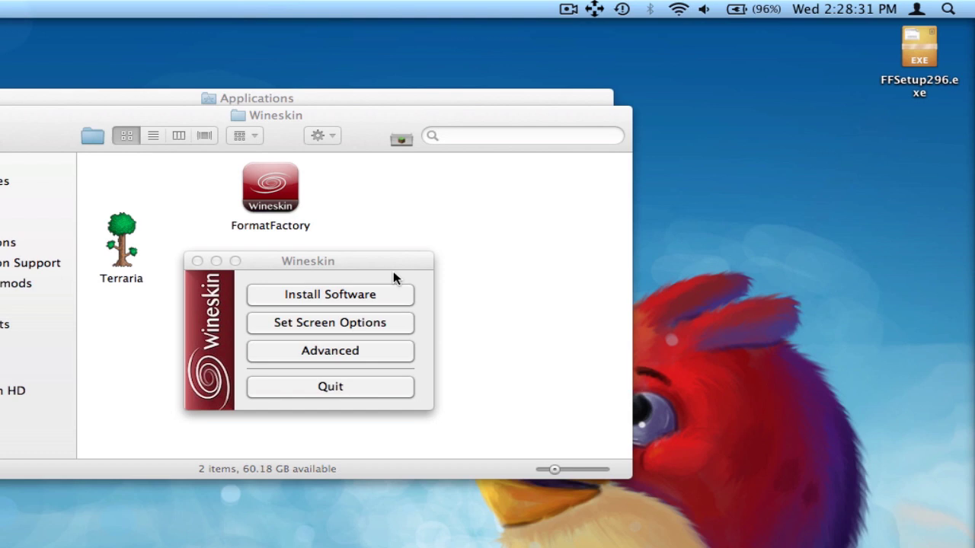
- Choose Desktop > FFSetup296.exe as the setup executable to install into the wrapper
{"action": "left_click", "coordinate": [347, 282]}
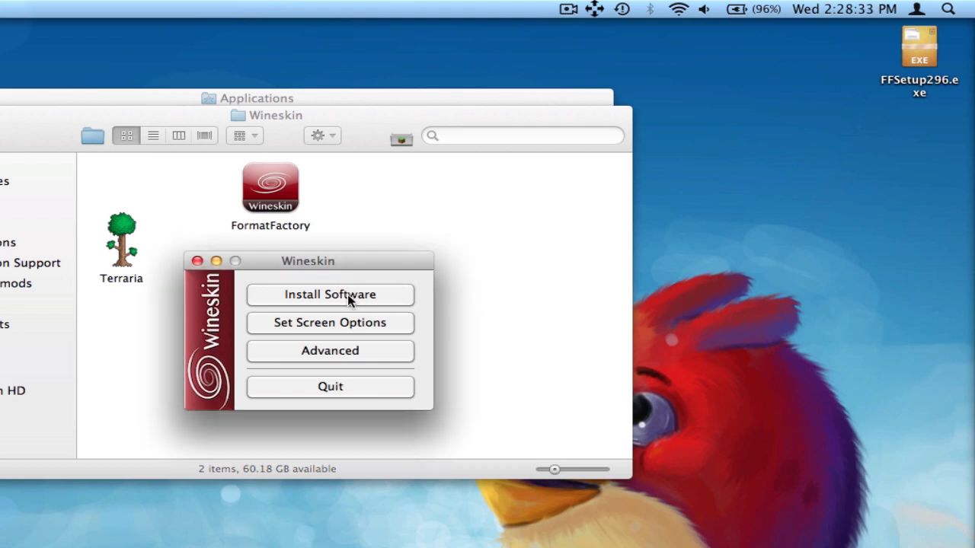
{"action": "left_click", "coordinate": [347, 294]}
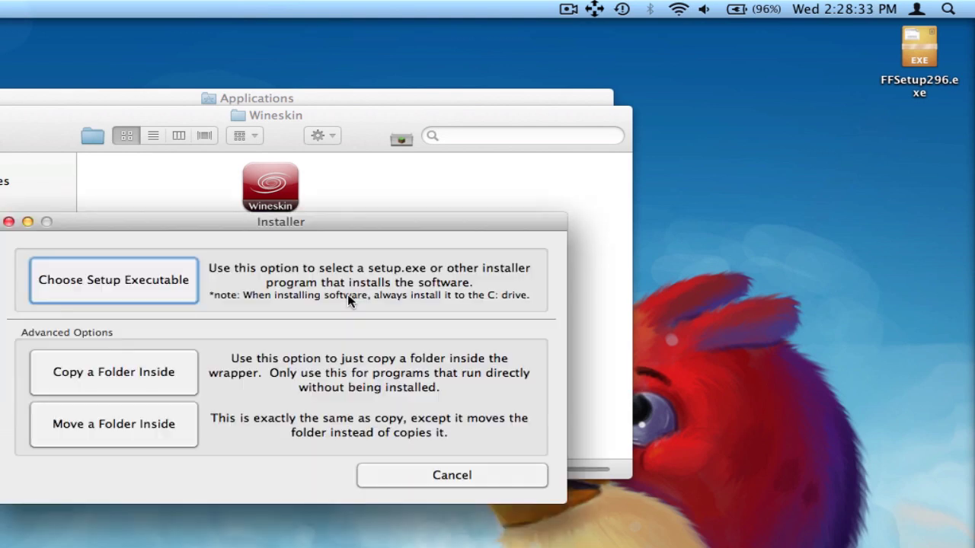
{"action": "left_click", "coordinate": [122, 302]}
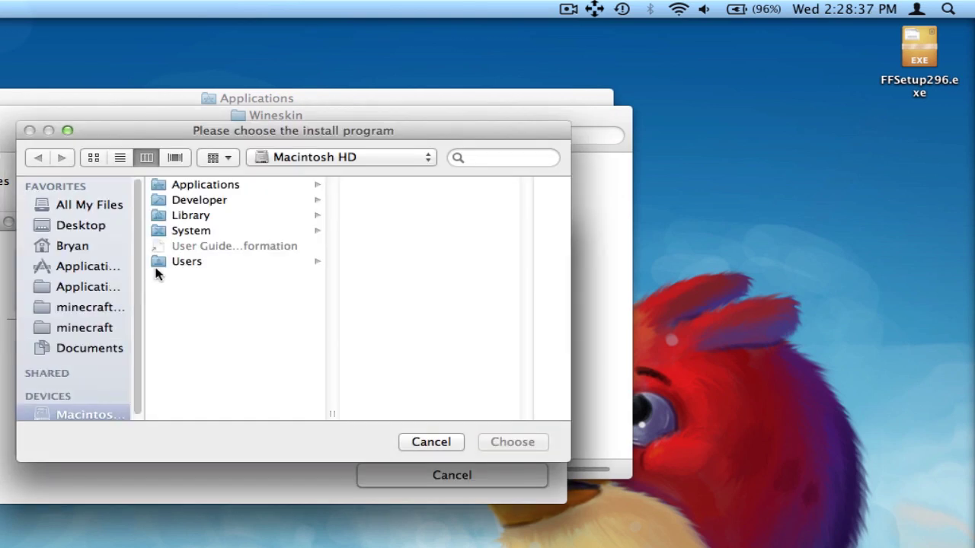
{"action": "left_click", "coordinate": [76, 224]}
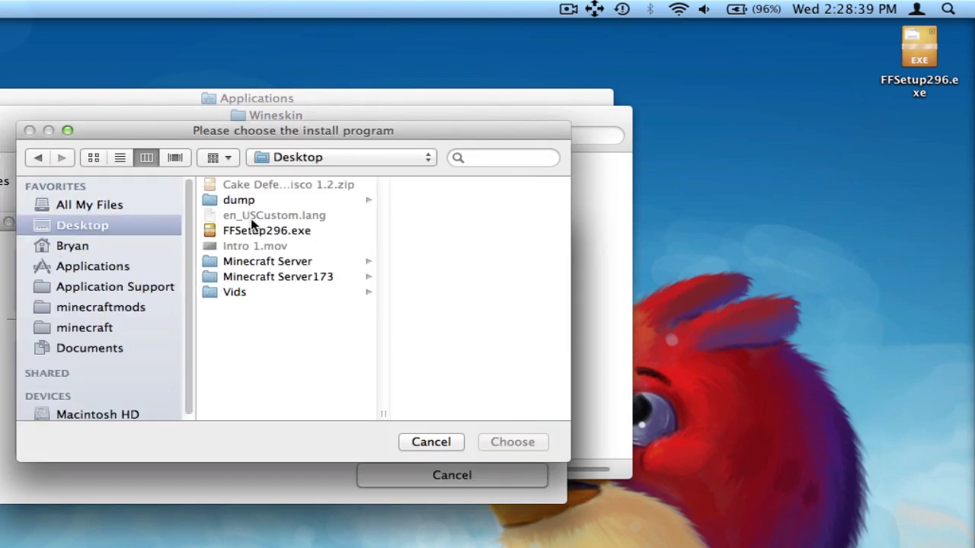
{"action": "left_click", "coordinate": [266, 232]}
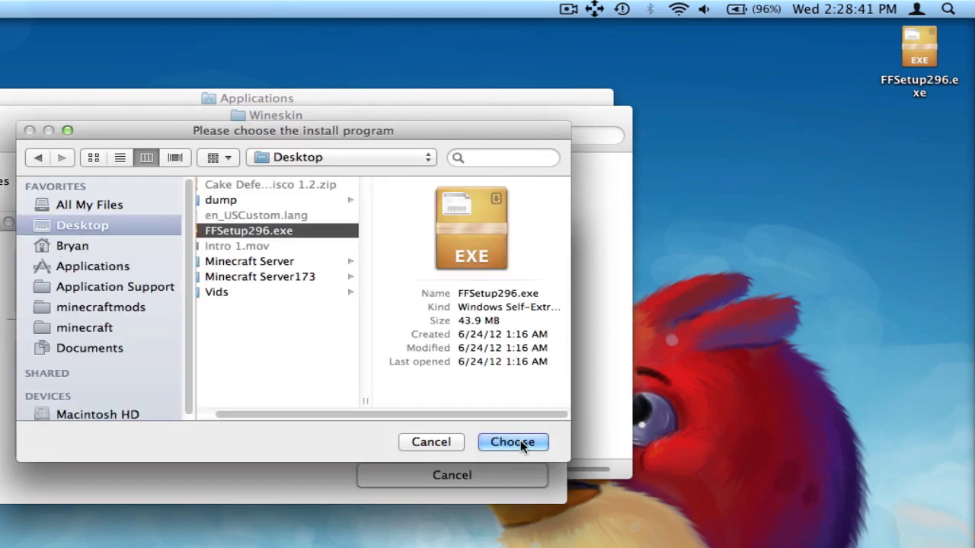
{"action": "left_click", "coordinate": [513, 442]}
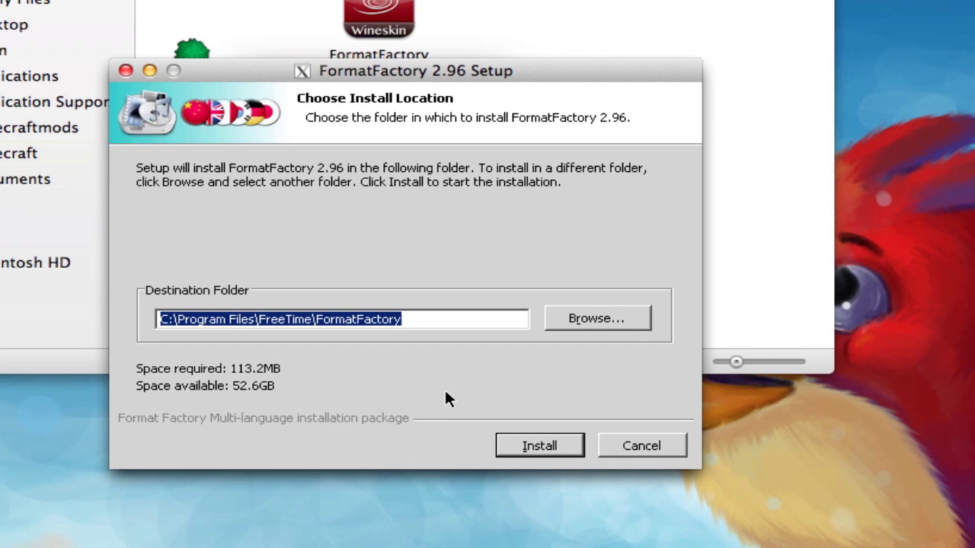
- Install FormatFactory 2.96 to the default Program Files folder and finish setup so it launches
{"action": "left_click", "coordinate": [531, 448]}
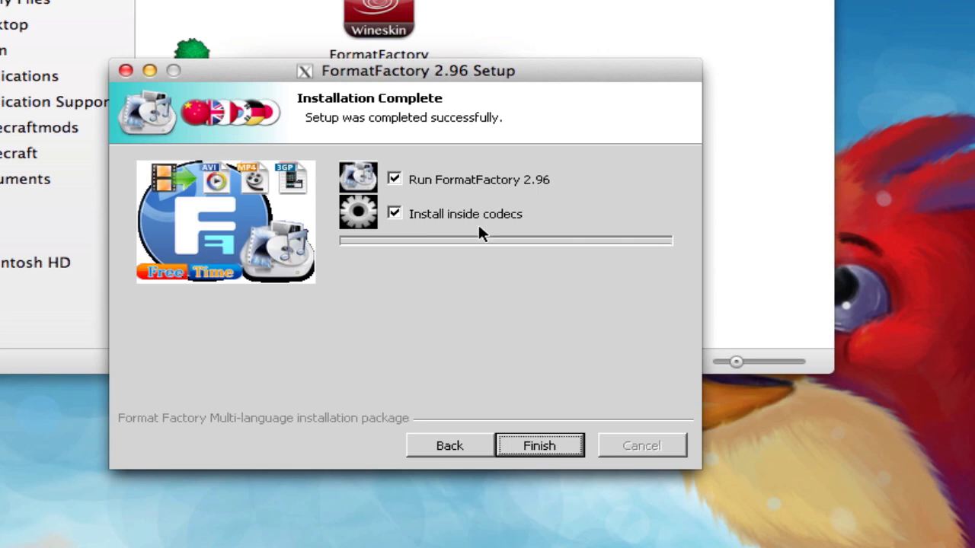
{"action": "left_click", "coordinate": [427, 178]}
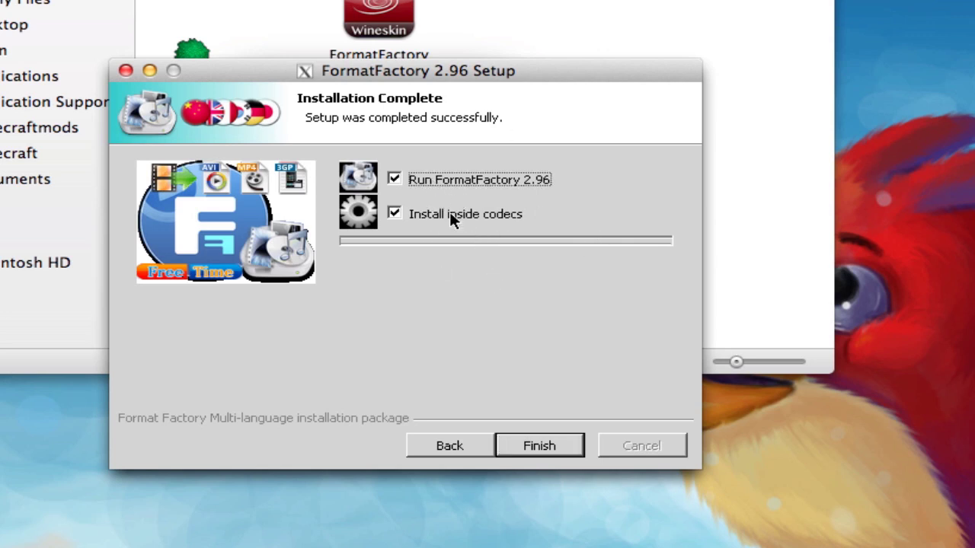
{"action": "left_click", "coordinate": [543, 446]}
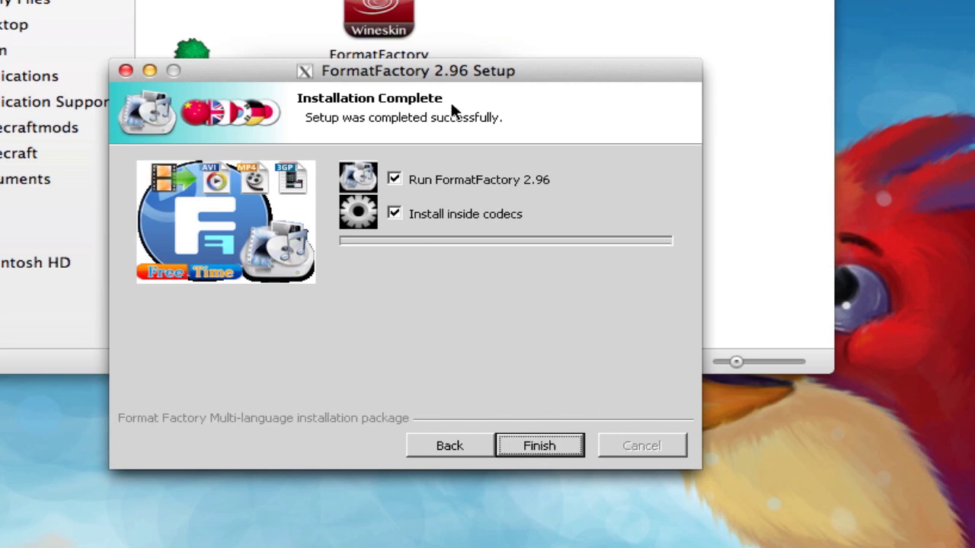
{"action": "key", "text": "Return"}
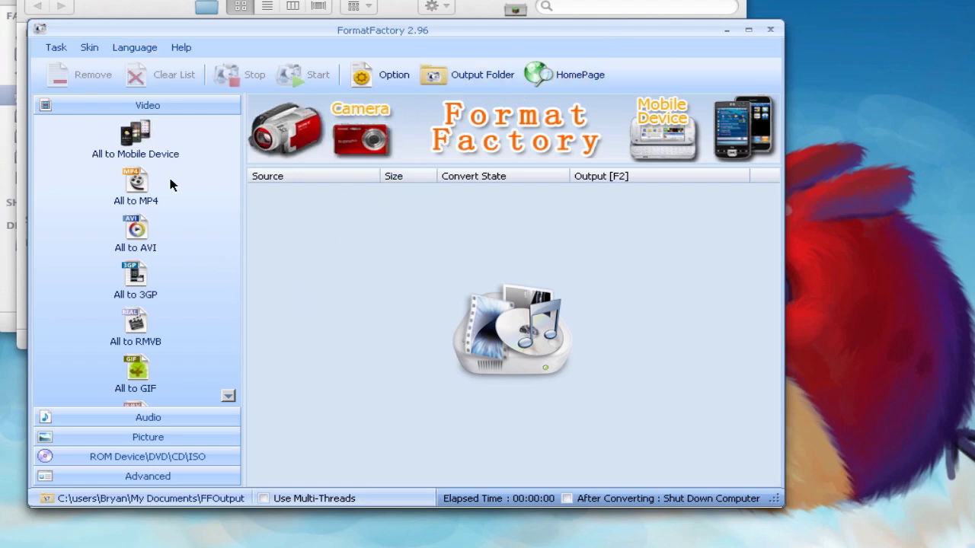
- Create an All to MP4 task with Intro 1.mov from the Desktop and queue it
{"action": "left_click", "coordinate": [135, 183]}
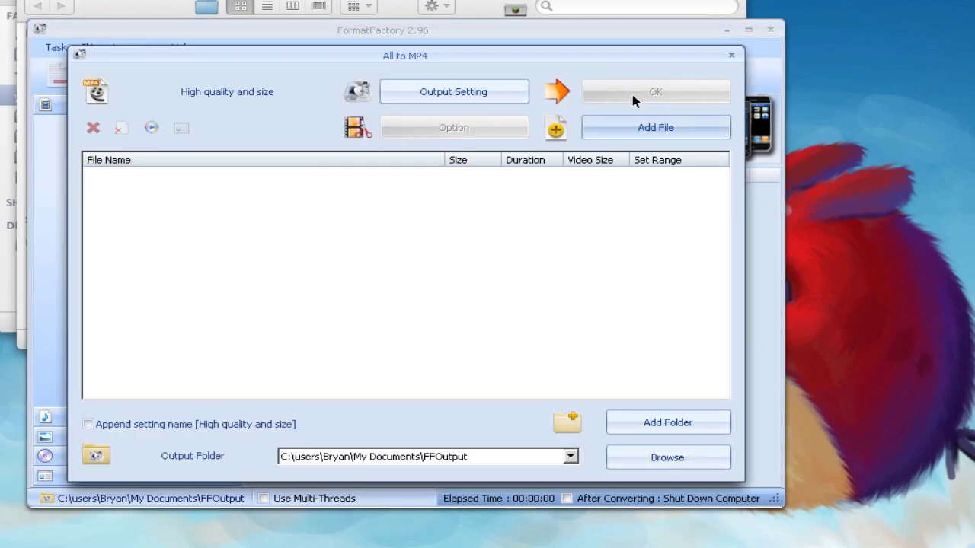
{"action": "left_click", "coordinate": [732, 55]}
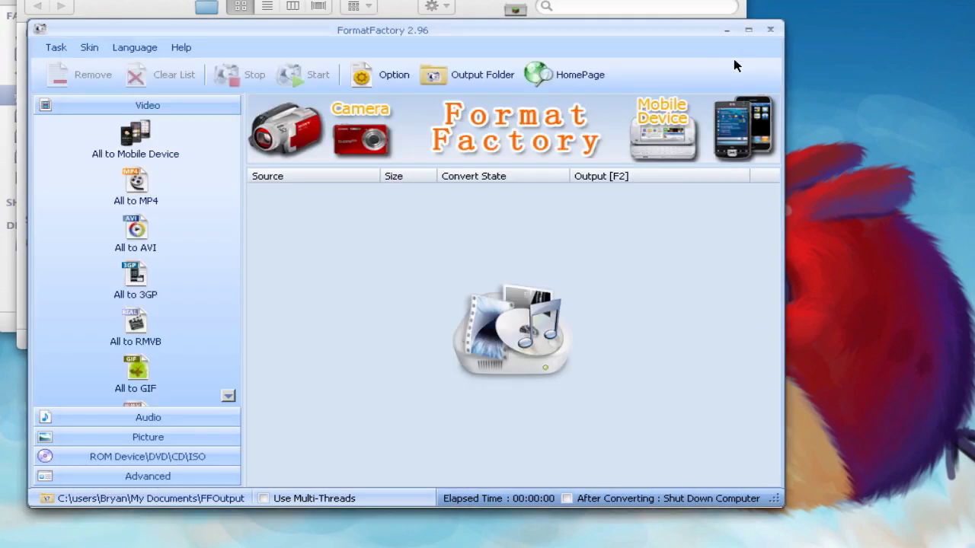
{"action": "left_click", "coordinate": [137, 183]}
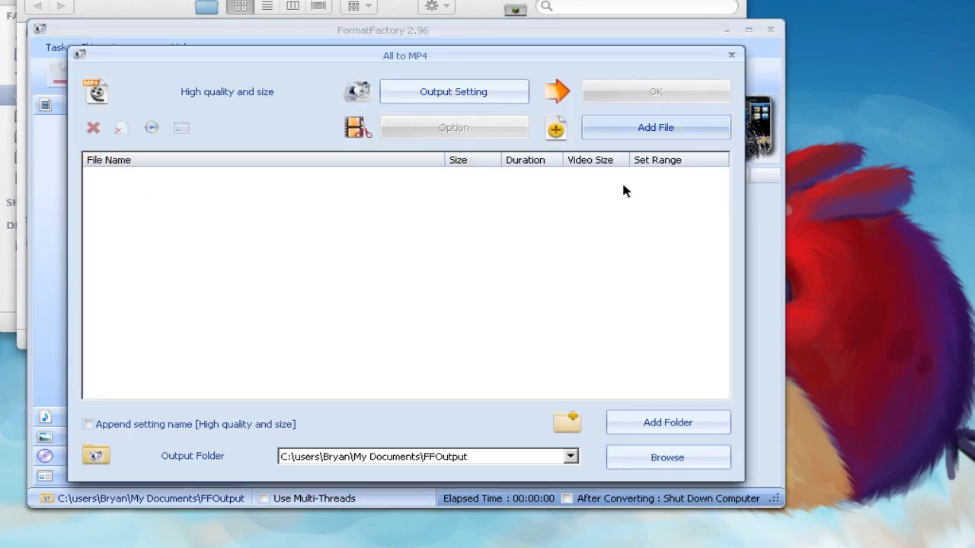
{"action": "left_click", "coordinate": [651, 126]}
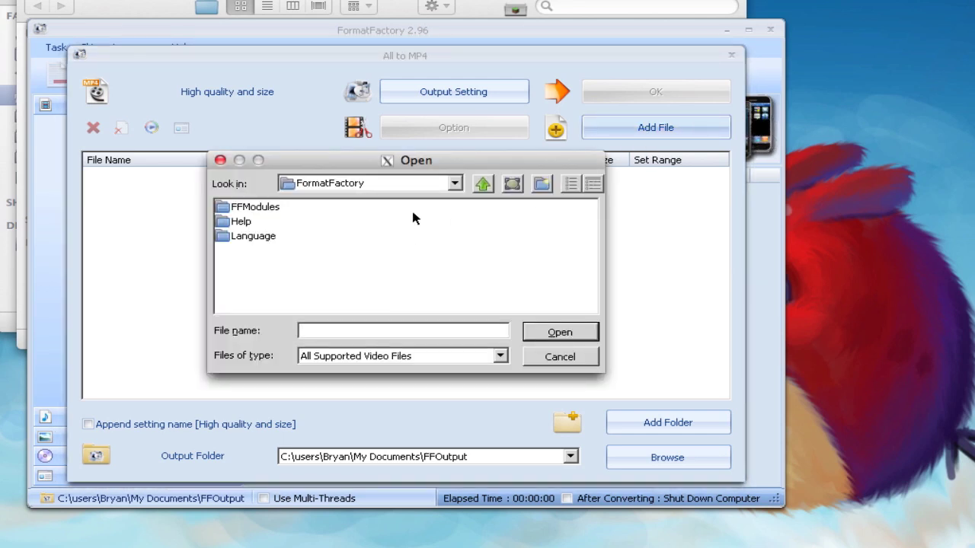
{"action": "left_click", "coordinate": [457, 183]}
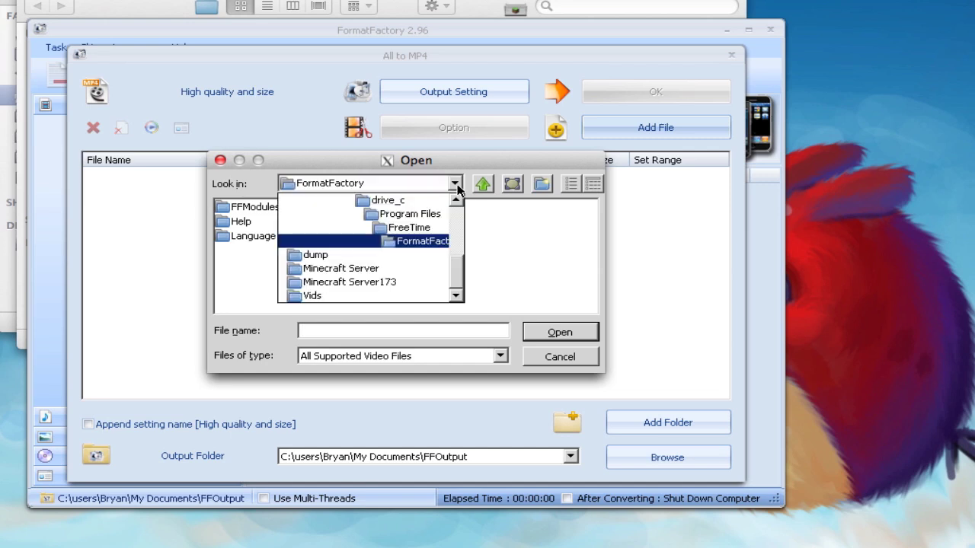
{"action": "scroll", "coordinate": [401, 262], "scroll_direction": "up", "scroll_amount": 3}
{"action": "left_click", "coordinate": [401, 267]}
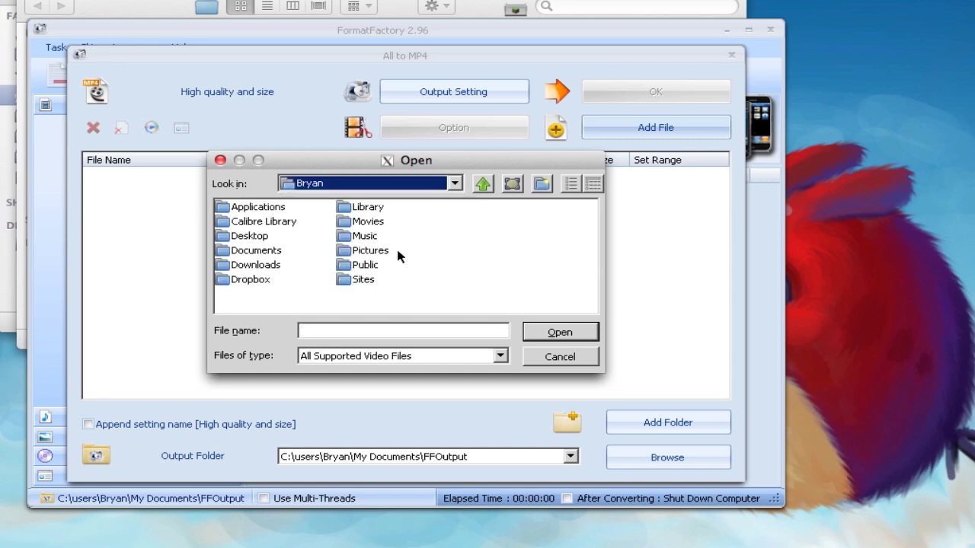
{"action": "double_click", "coordinate": [258, 236]}
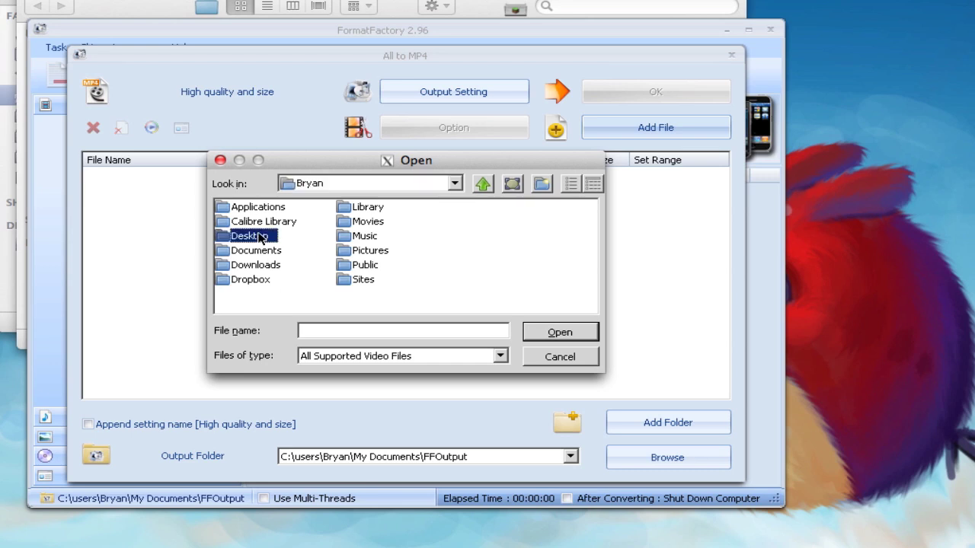
{"action": "left_click", "coordinate": [272, 266]}
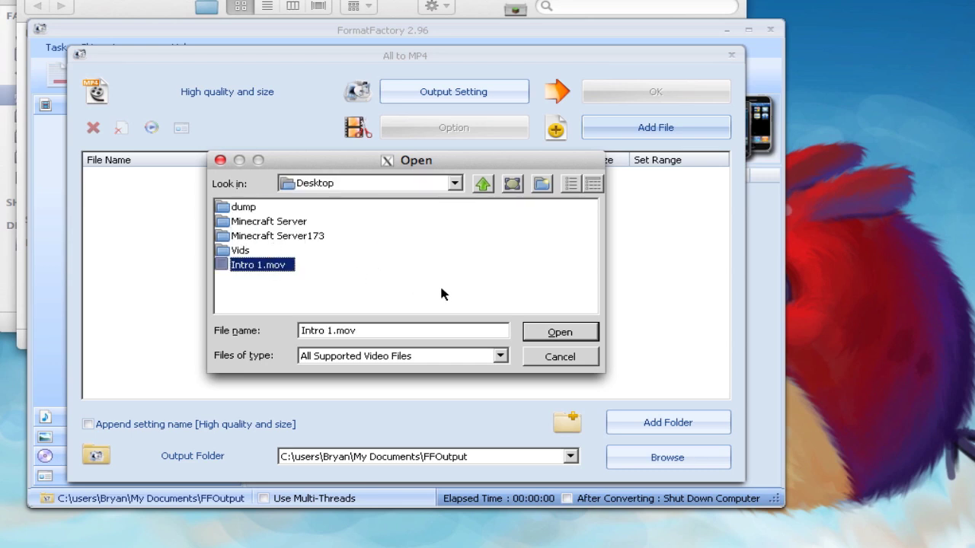
{"action": "left_click", "coordinate": [555, 335]}
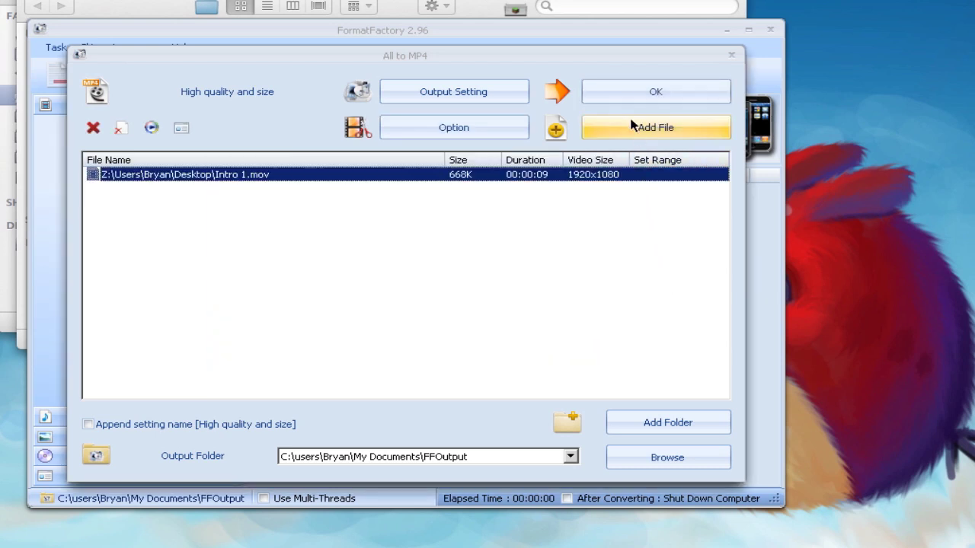
{"action": "left_click", "coordinate": [629, 97]}
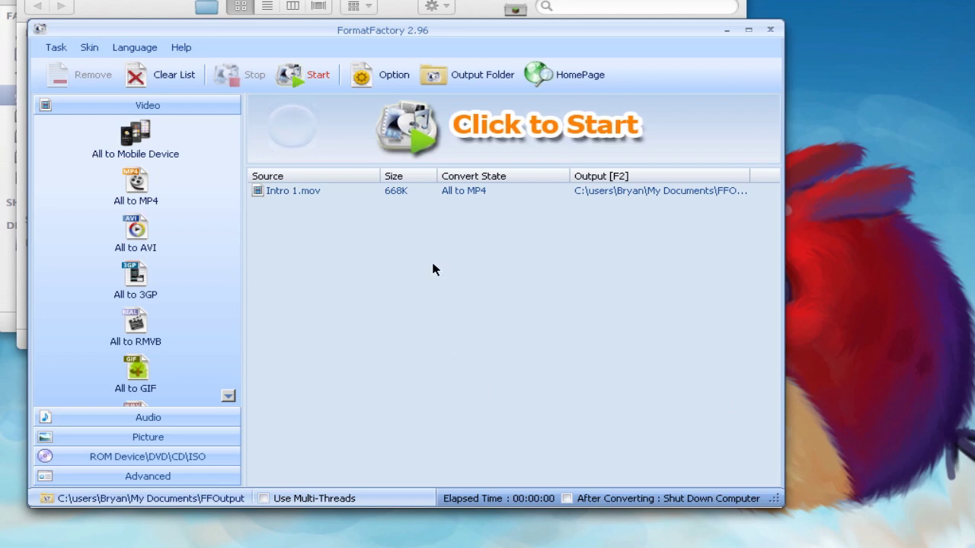
- Enable Use Multi-Threads, convert Intro 1.mov to MP4 until Completed, then dismiss the crash error
{"action": "left_click", "coordinate": [262, 498]}
{"action": "left_click", "coordinate": [312, 496]}
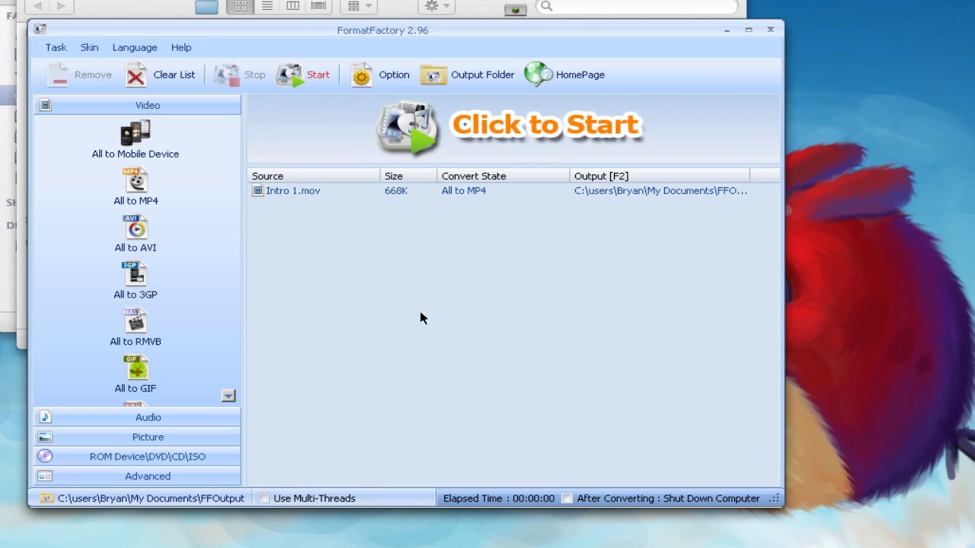
{"action": "left_click", "coordinate": [303, 499]}
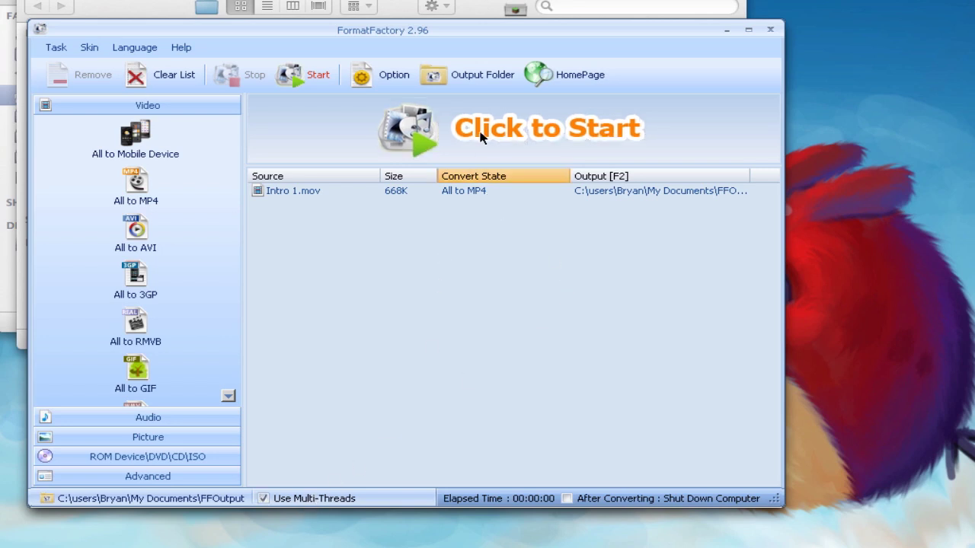
{"action": "left_click", "coordinate": [410, 149]}
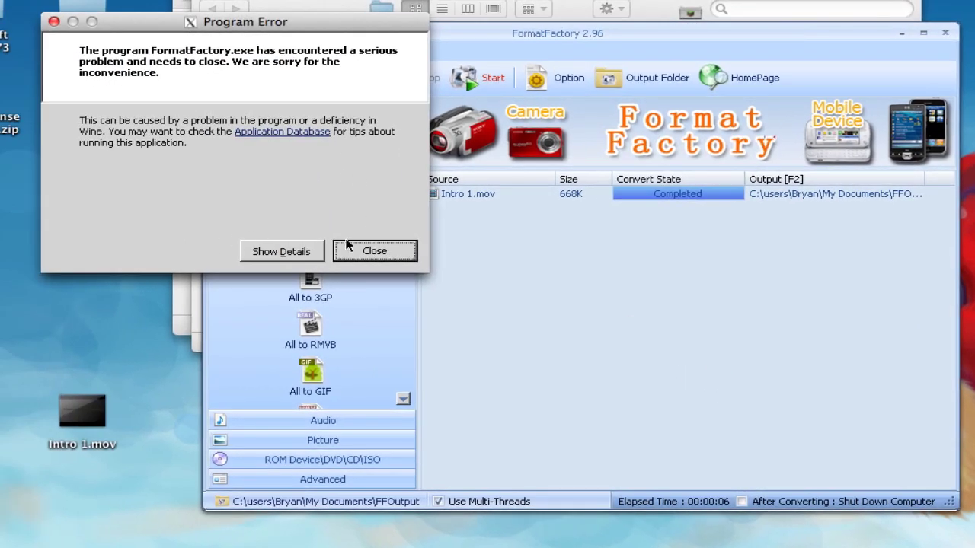
{"action": "left_click", "coordinate": [357, 249]}
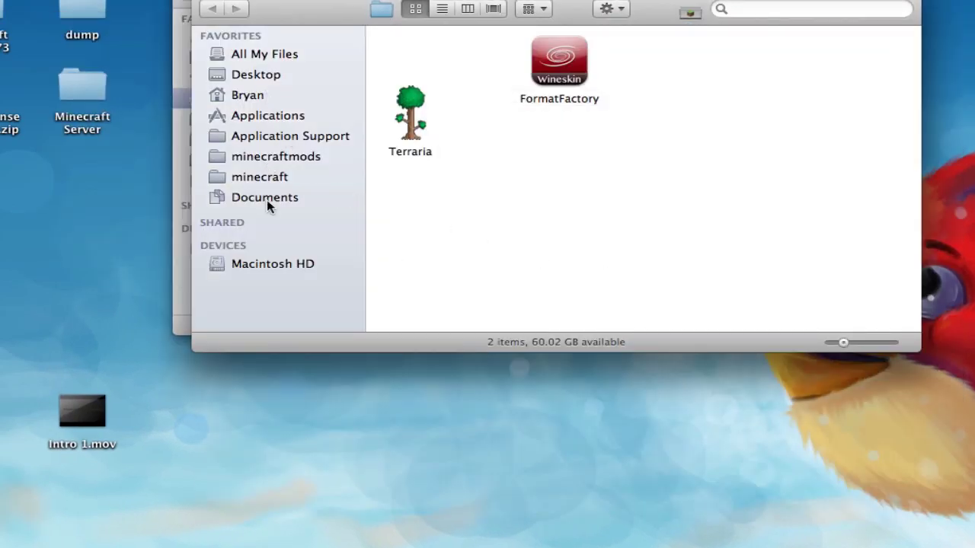
- Open Documents > FFOutput and open Intro 1~1.mp4 in QuickTime Player
{"action": "left_click", "coordinate": [267, 200]}
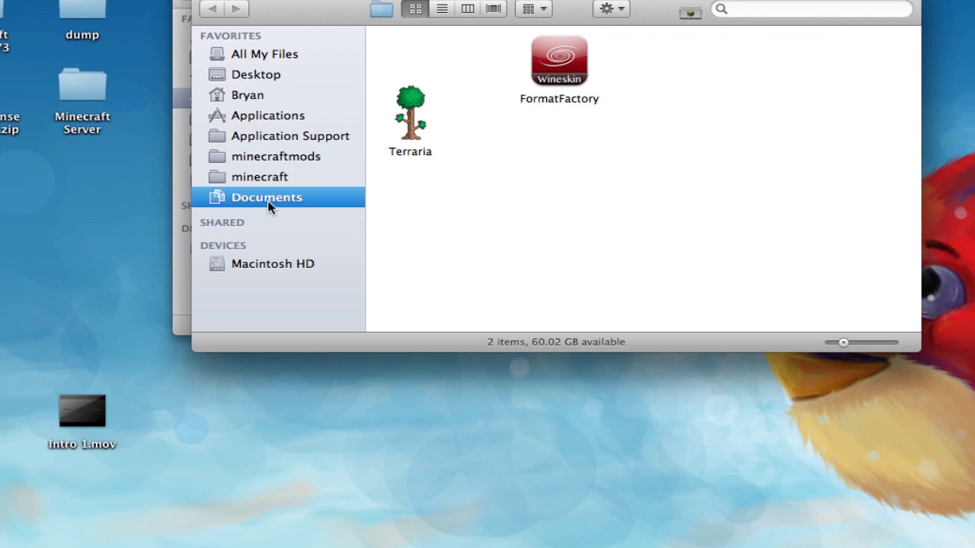
{"action": "scroll", "coordinate": [517, 234], "scroll_direction": "down", "scroll_amount": 5}
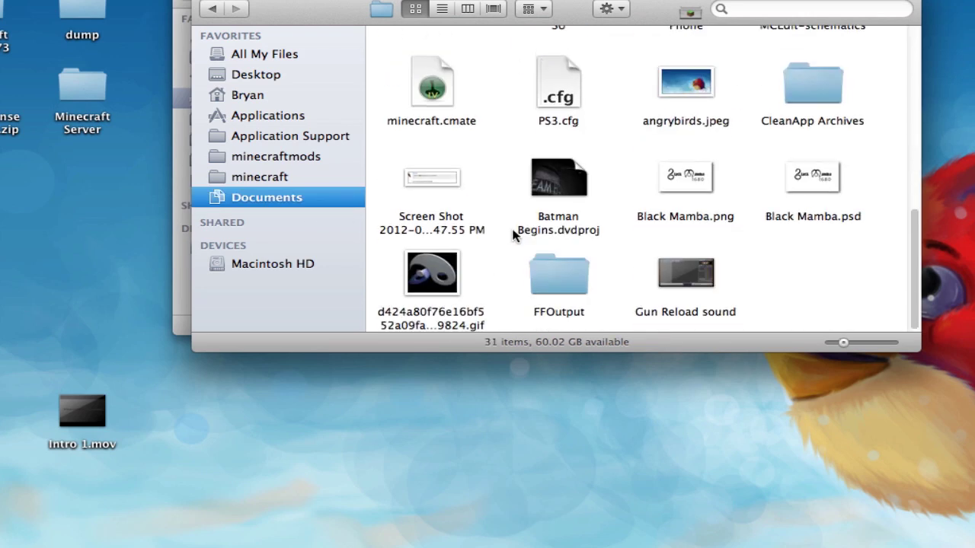
{"action": "double_click", "coordinate": [557, 279]}
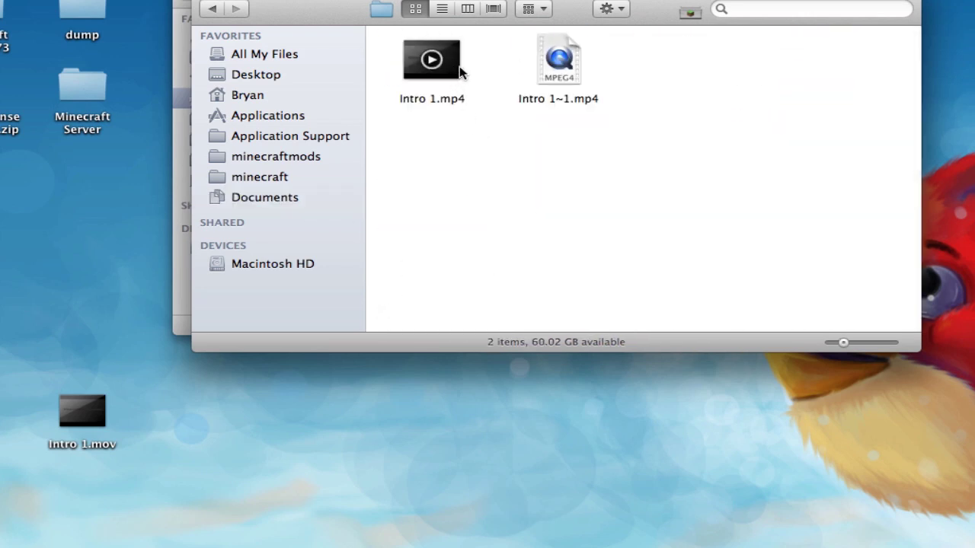
{"action": "left_click", "coordinate": [558, 60]}
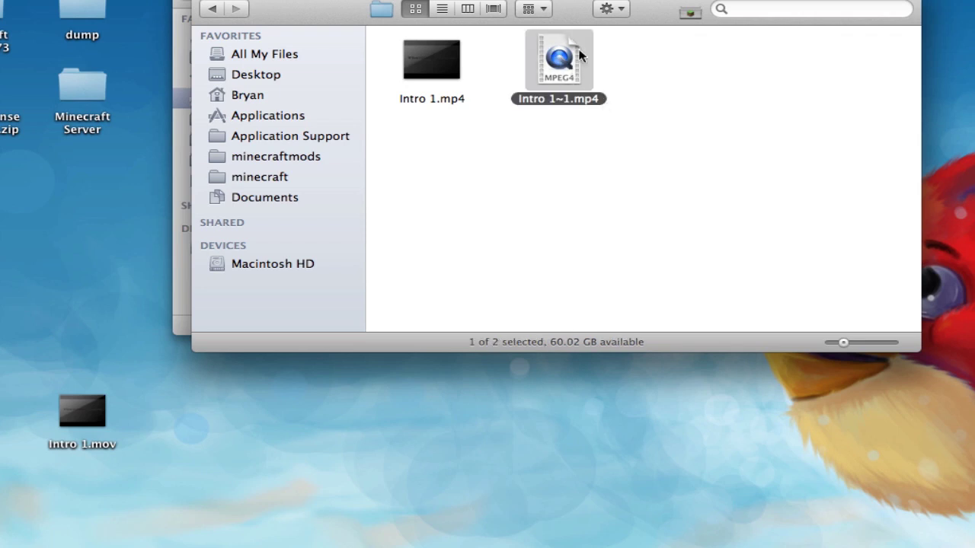
{"action": "double_click", "coordinate": [70, 445]}
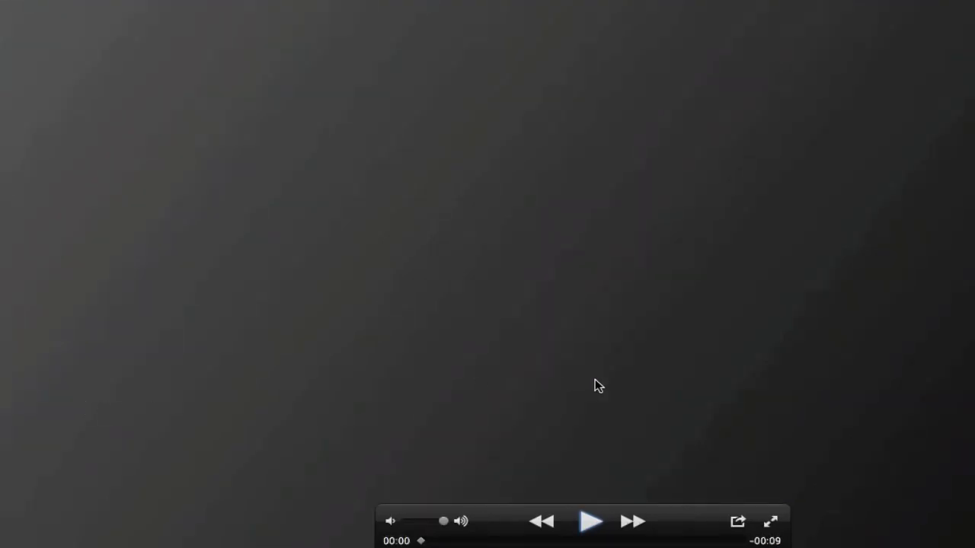
- Play Intro 1~1.mp4, pausing once and resuming, then open the QuickTime Player menu
{"action": "left_click", "coordinate": [589, 518]}
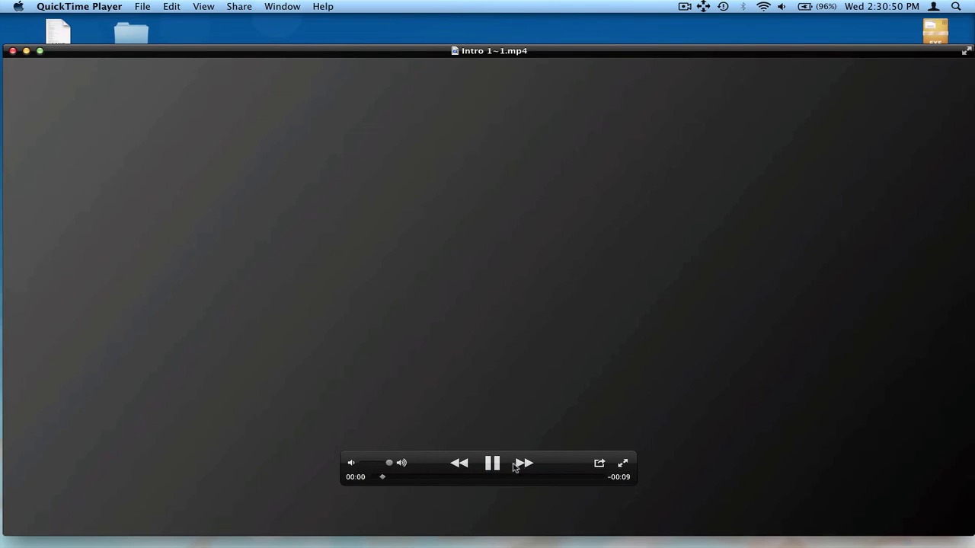
{"action": "left_click", "coordinate": [493, 463]}
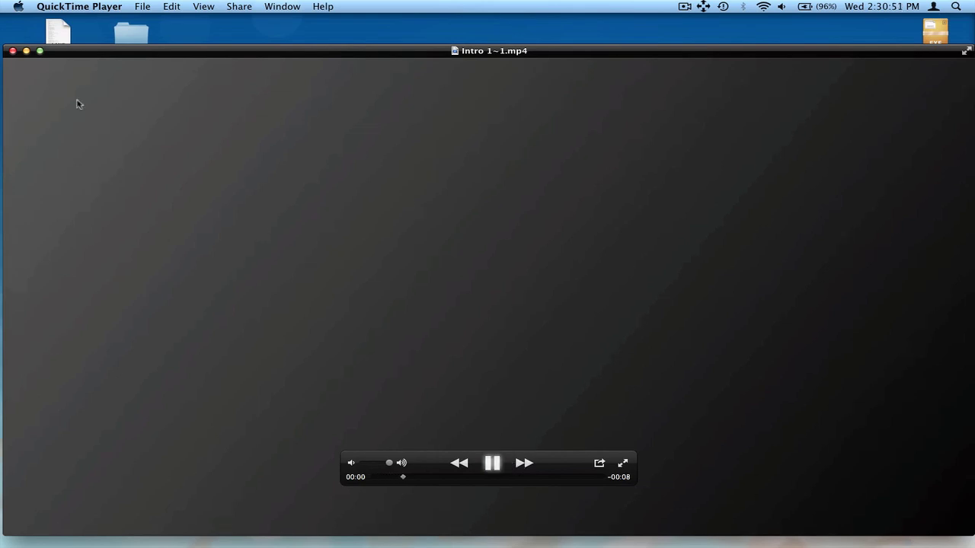
{"action": "left_click", "coordinate": [494, 463]}
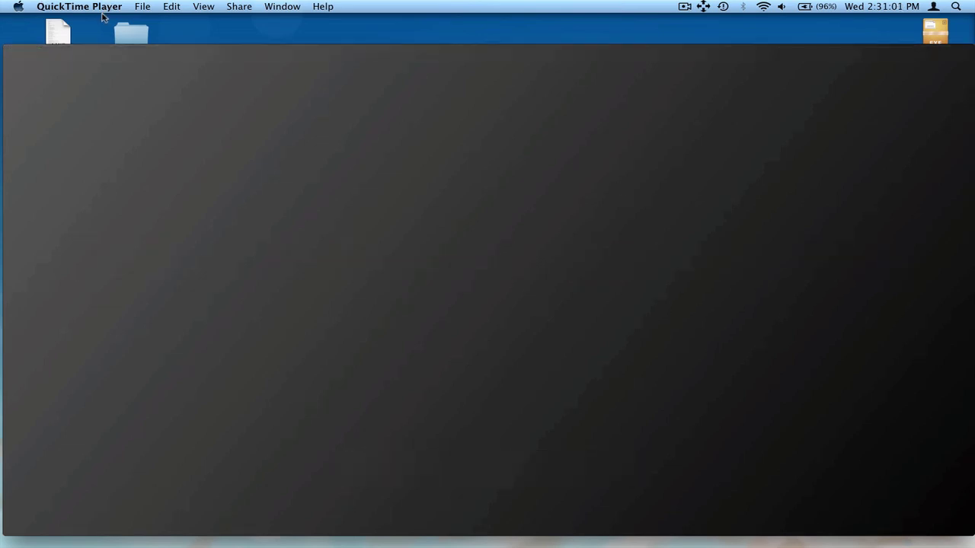
{"action": "left_click", "coordinate": [46, 6]}
- Quit QuickTime Player and move both MP4 files from FFOutput into Downloads
{"action": "left_click", "coordinate": [137, 102]}
{"action": "left_click", "coordinate": [349, 137]}
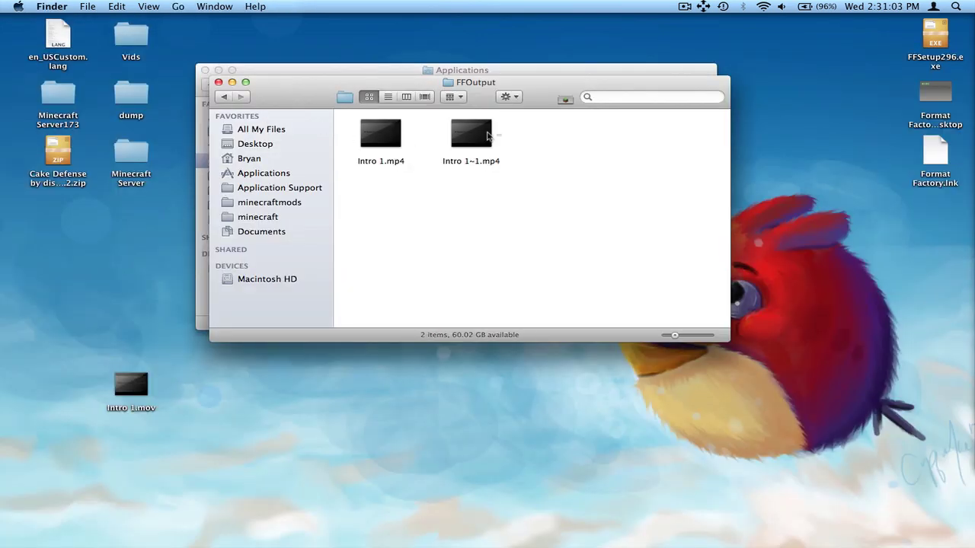
{"action": "key", "text": "super+a"}
{"action": "left_click_drag", "start_coordinate": [381, 135], "coordinate": [6, 478]}
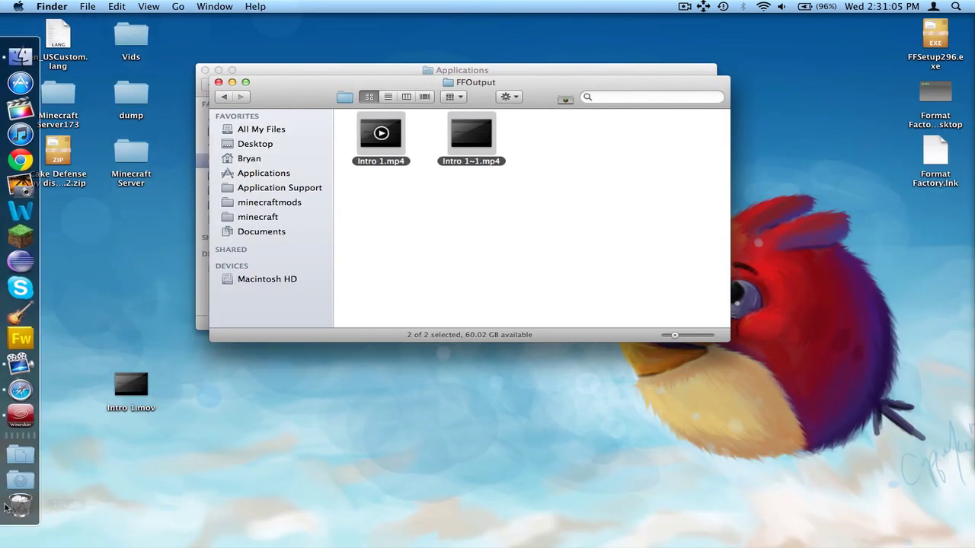
{"action": "left_click", "coordinate": [219, 81]}
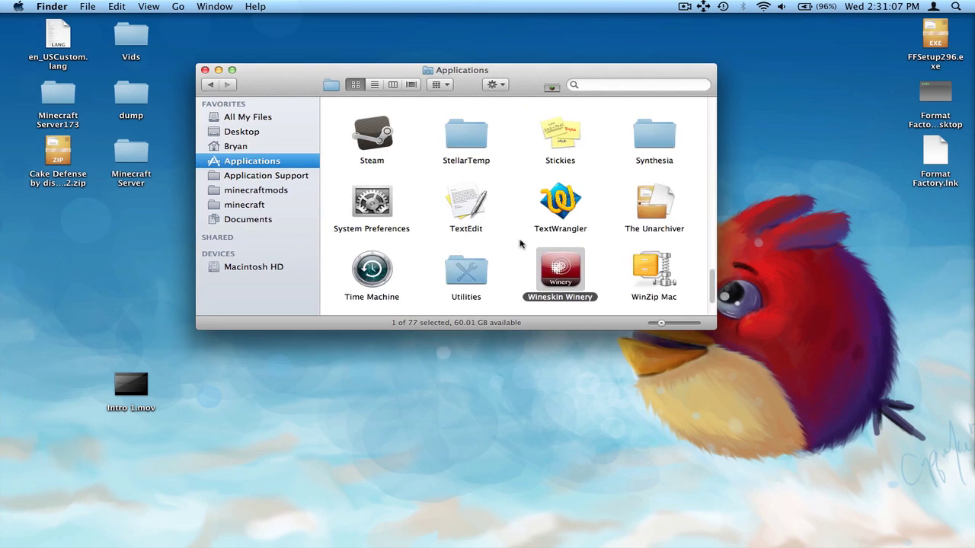
- Go to home > Applications > Wineskin and launch the FormatFactory wrapper
{"action": "left_click", "coordinate": [523, 245]}
{"action": "left_click", "coordinate": [263, 148]}
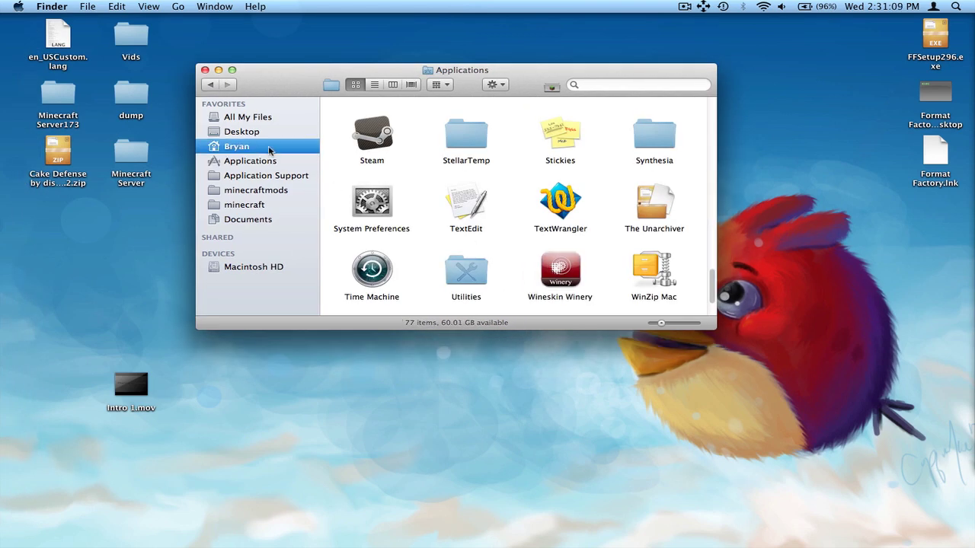
{"action": "left_click", "coordinate": [355, 85]}
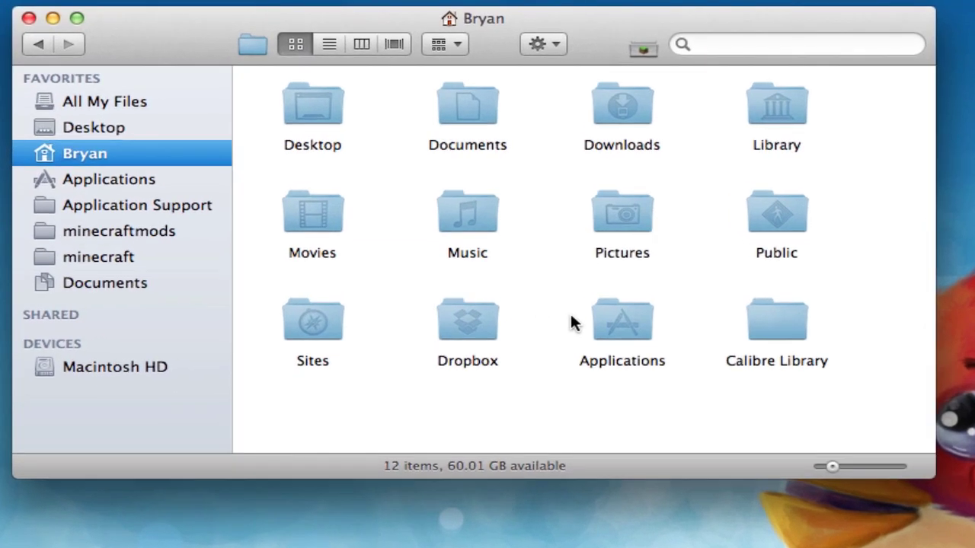
{"action": "double_click", "coordinate": [616, 323]}
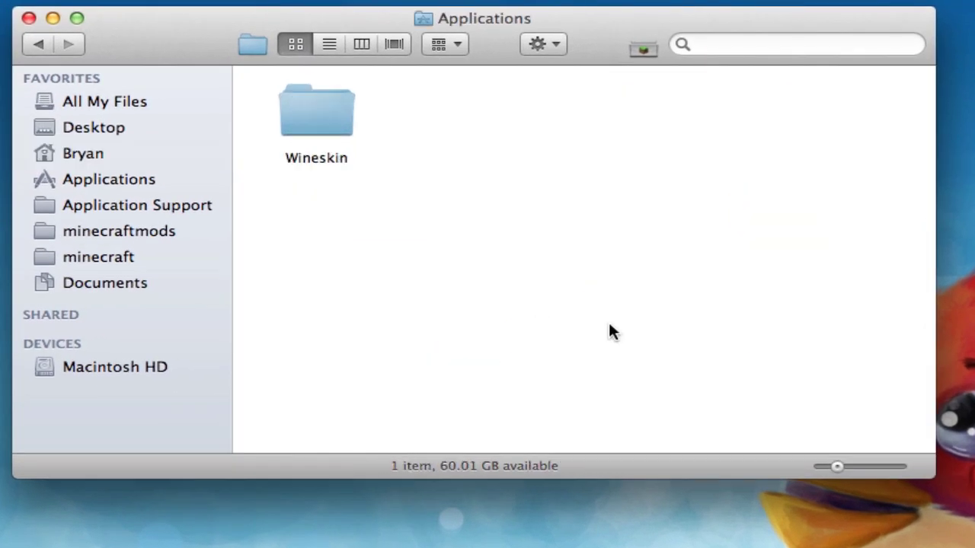
{"action": "double_click", "coordinate": [302, 124]}
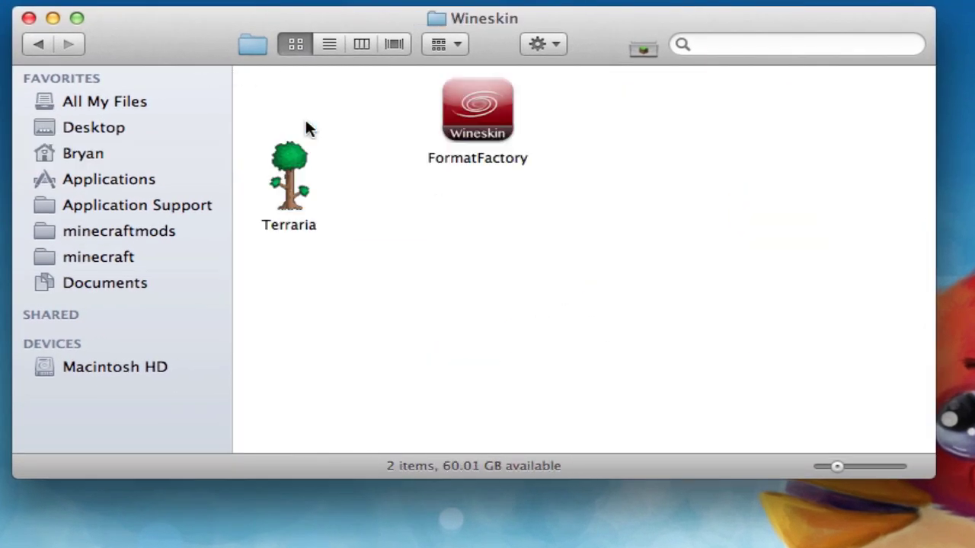
{"action": "double_click", "coordinate": [487, 119]}
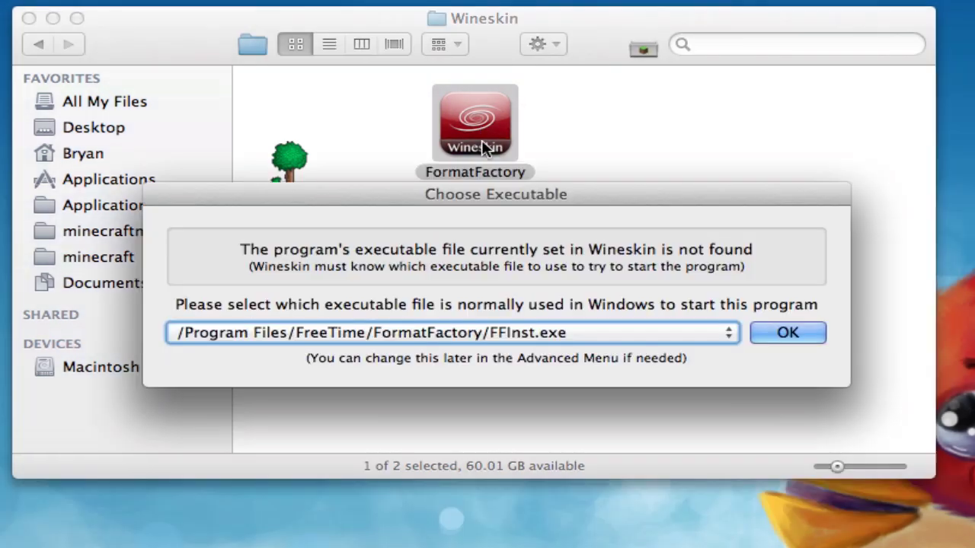
- Set the startup executable to /Program Files/FreeTime/FormatFactory/FormatFactory.exe and quit Wineskin
{"action": "left_click", "coordinate": [725, 335]}
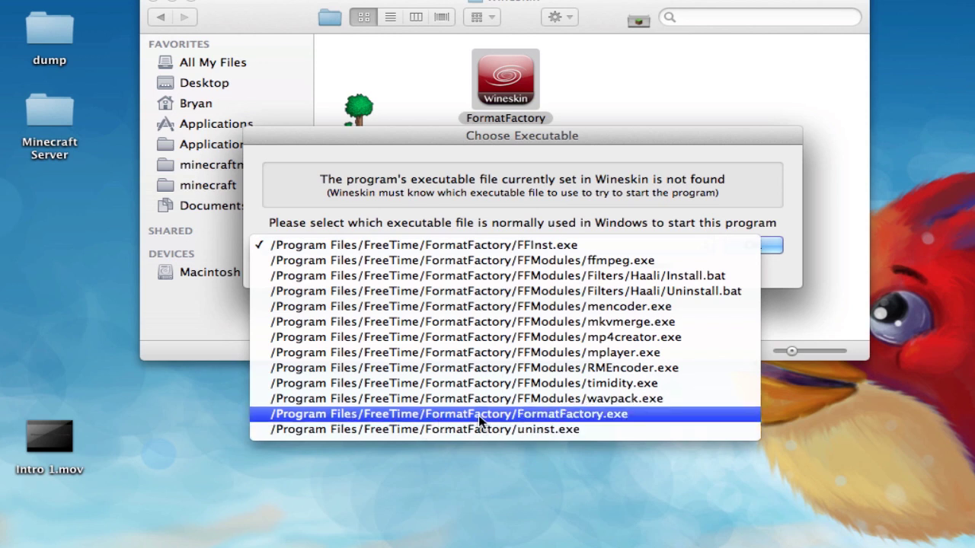
{"action": "left_click", "coordinate": [532, 414]}
{"action": "left_click", "coordinate": [749, 246]}
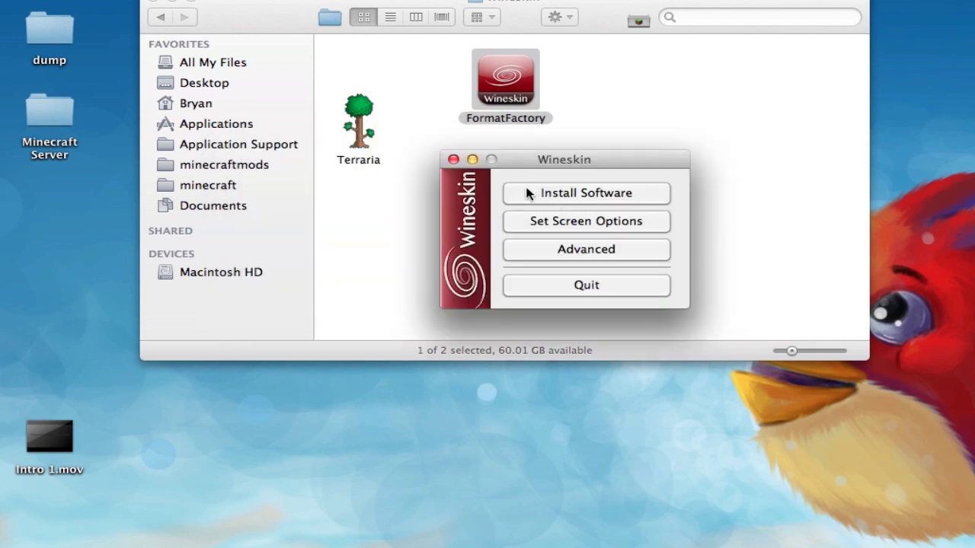
{"action": "left_click", "coordinate": [556, 288]}
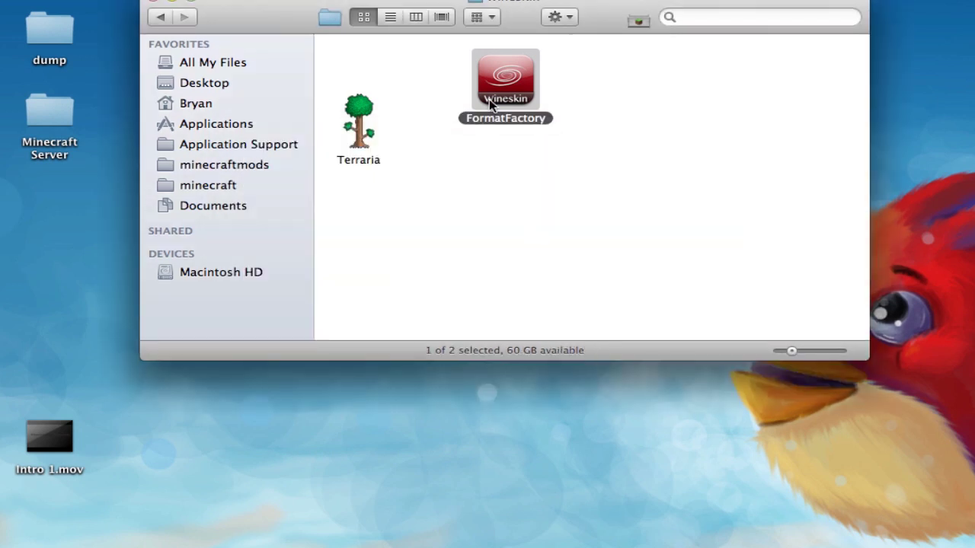
- Relaunch FormatFactory and queue Intro 1.mov from the Desktop as an All to MP4 task
{"action": "double_click", "coordinate": [489, 99]}
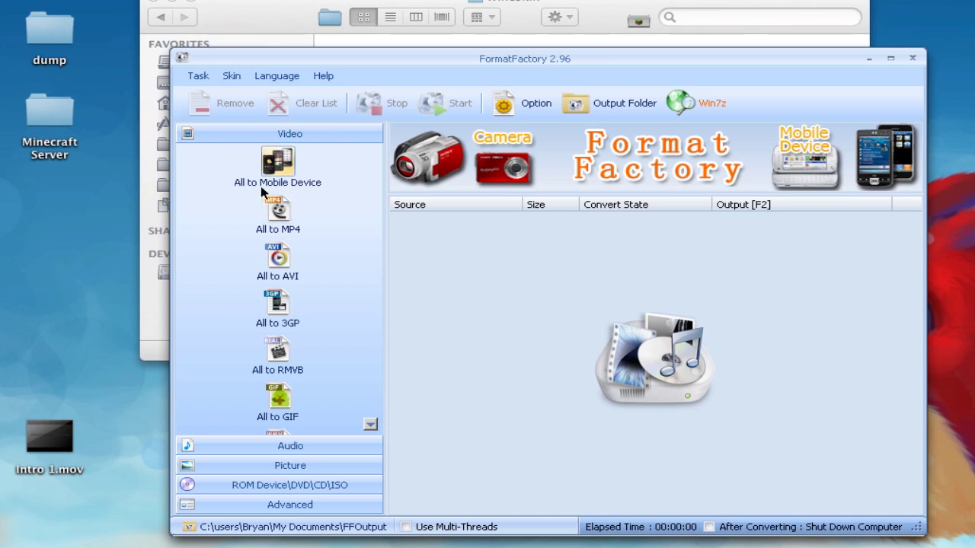
{"action": "left_click", "coordinate": [271, 217]}
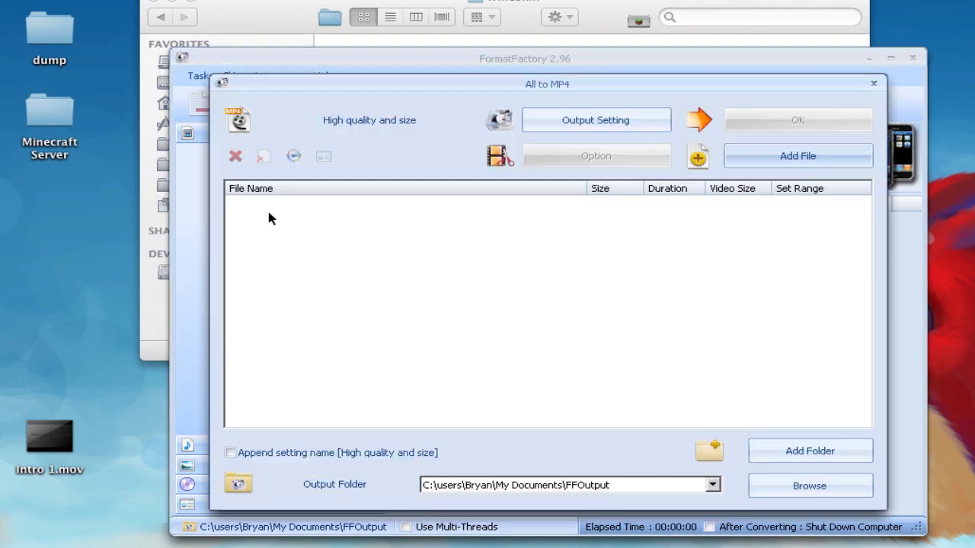
{"action": "left_click", "coordinate": [795, 156]}
{"action": "left_click", "coordinate": [412, 297]}
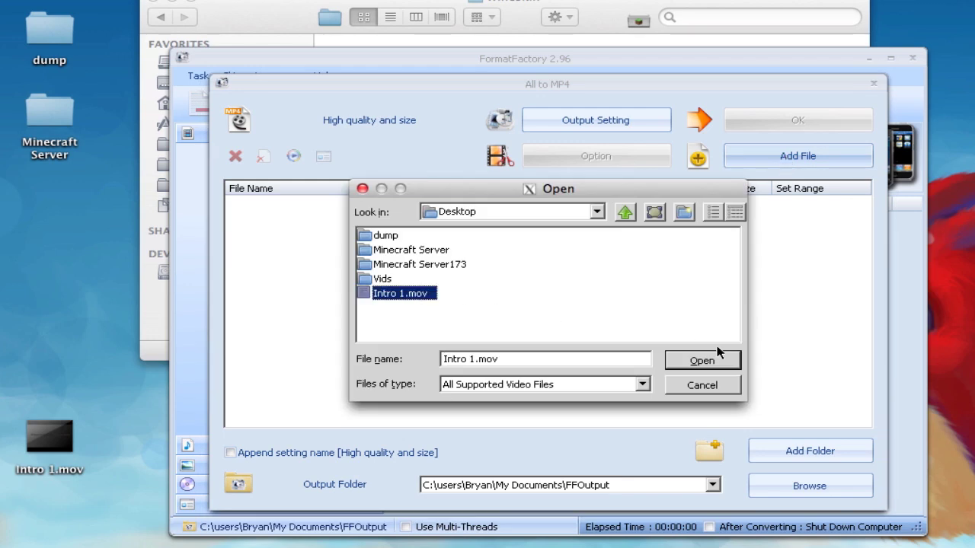
{"action": "left_click", "coordinate": [684, 361]}
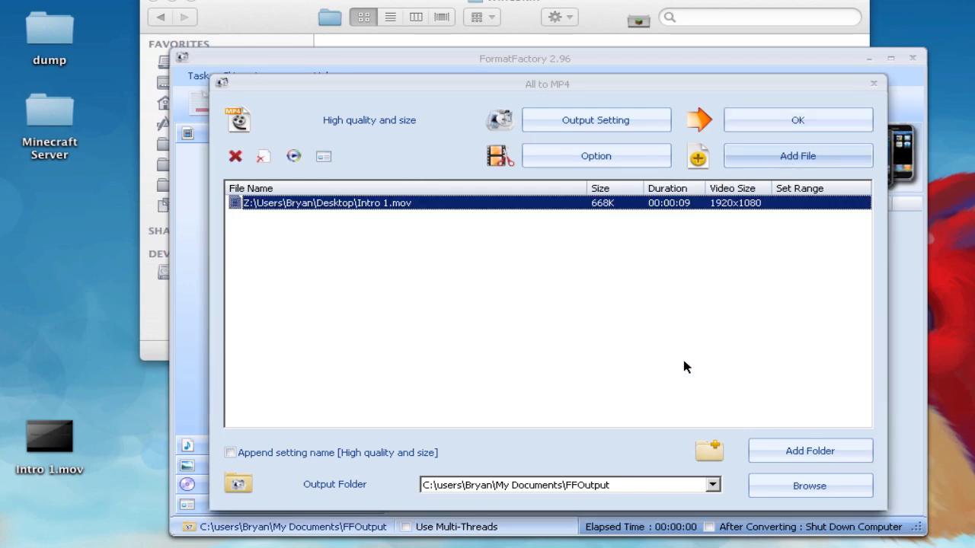
{"action": "left_click", "coordinate": [777, 124]}
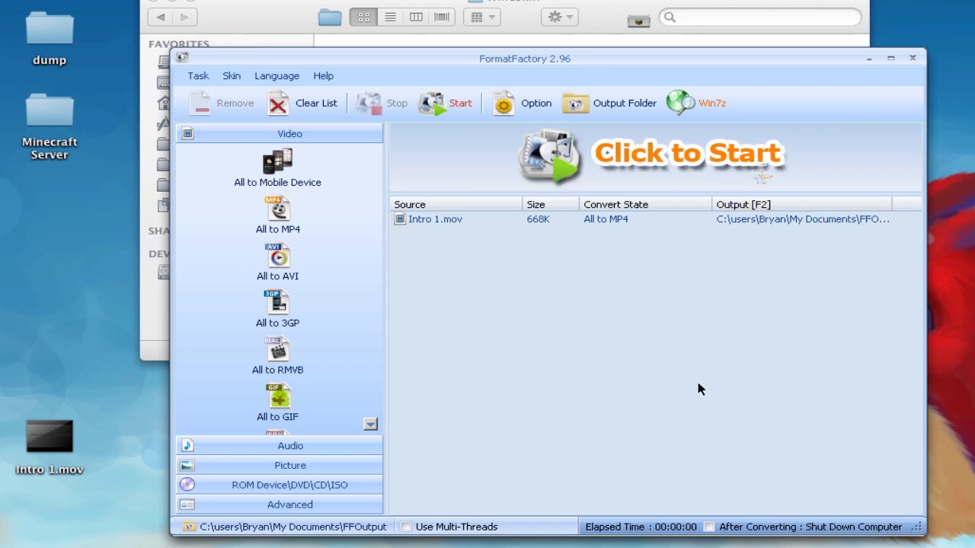
- Convert with Use Multi-Threads enabled, then dismiss the crash error
{"action": "left_click", "coordinate": [406, 527]}
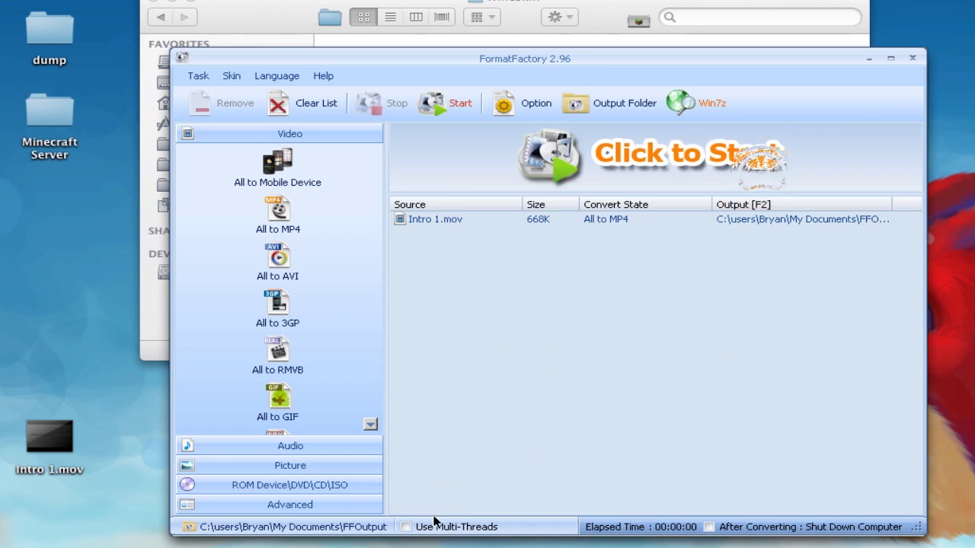
{"action": "left_click", "coordinate": [629, 160]}
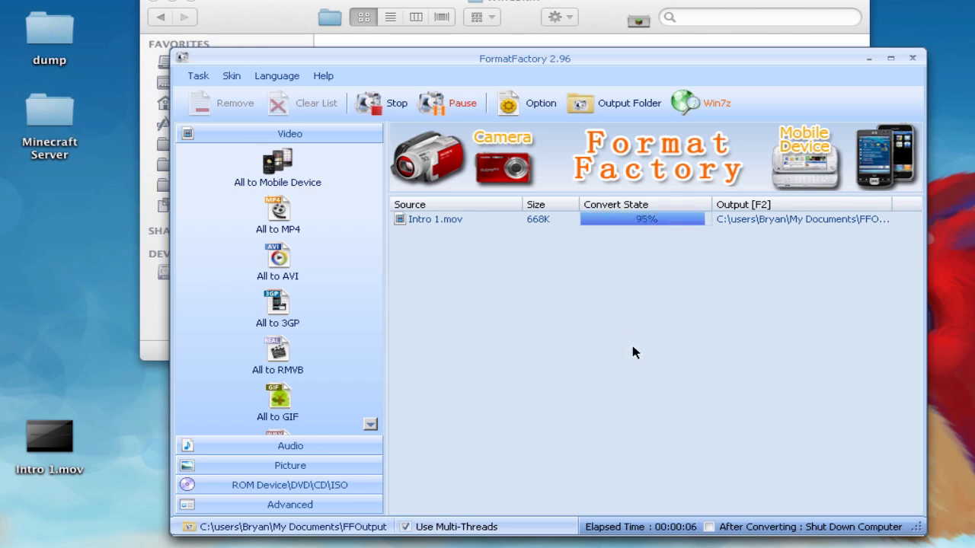
{"action": "left_click", "coordinate": [365, 276]}
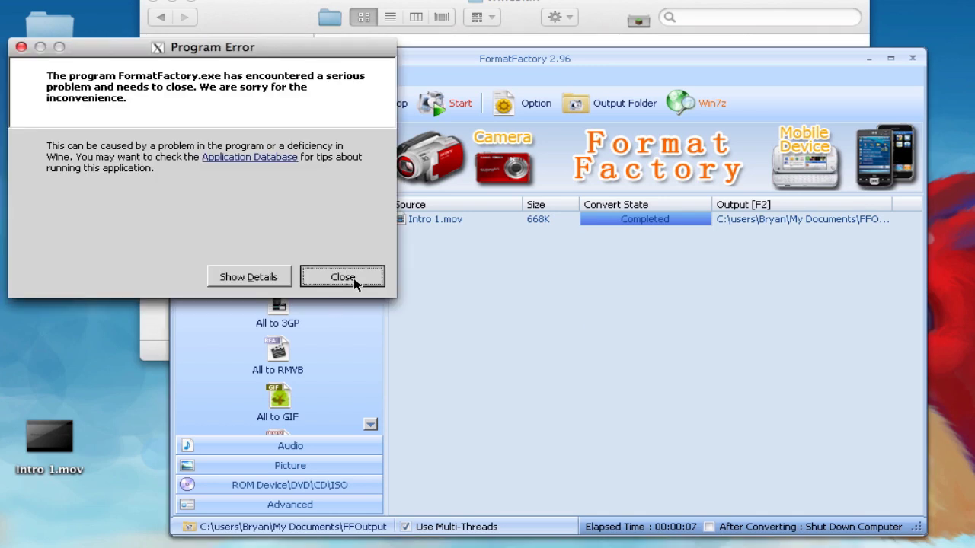
- Open Documents > FFOutput in Finder to find the new Intro 1.mp4
{"action": "left_click", "coordinate": [547, 221]}
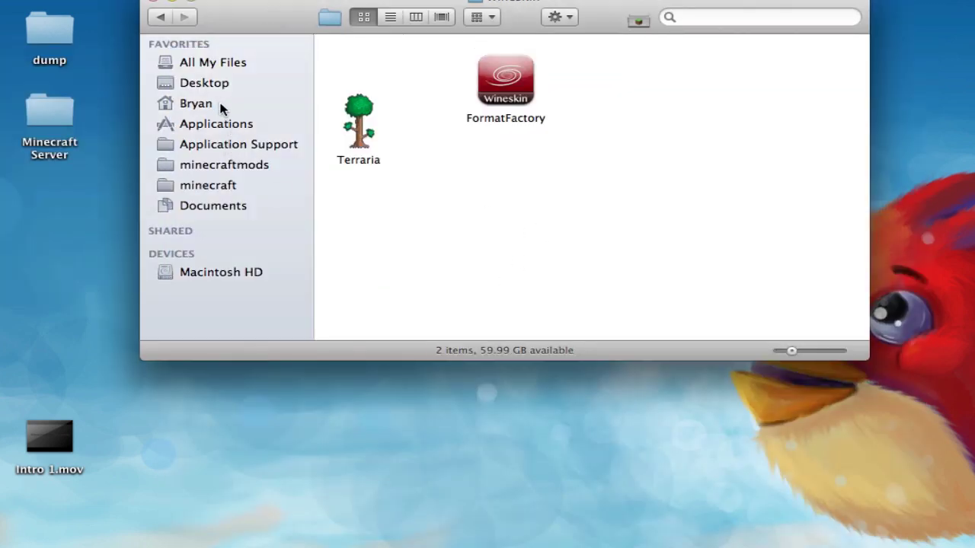
{"action": "left_click", "coordinate": [222, 208]}
{"action": "double_click", "coordinate": [505, 297]}
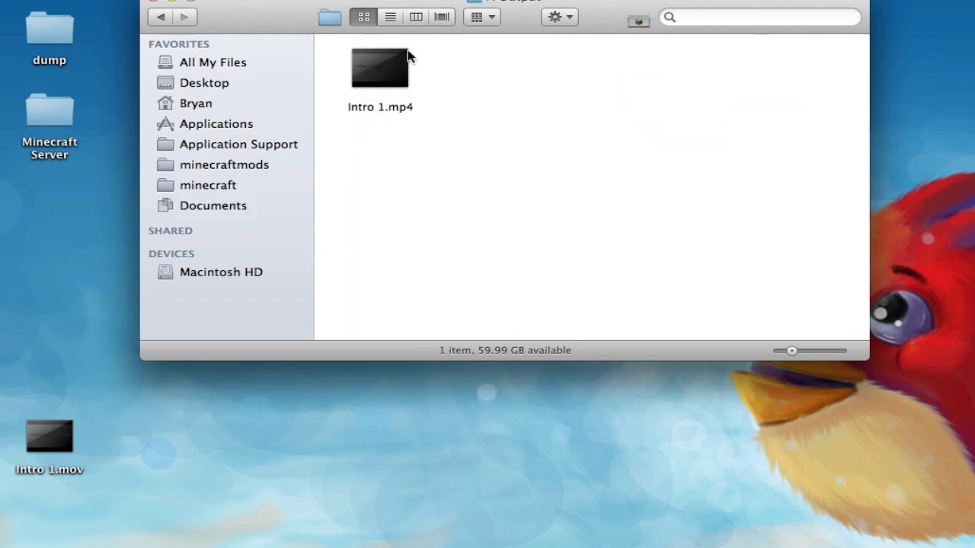